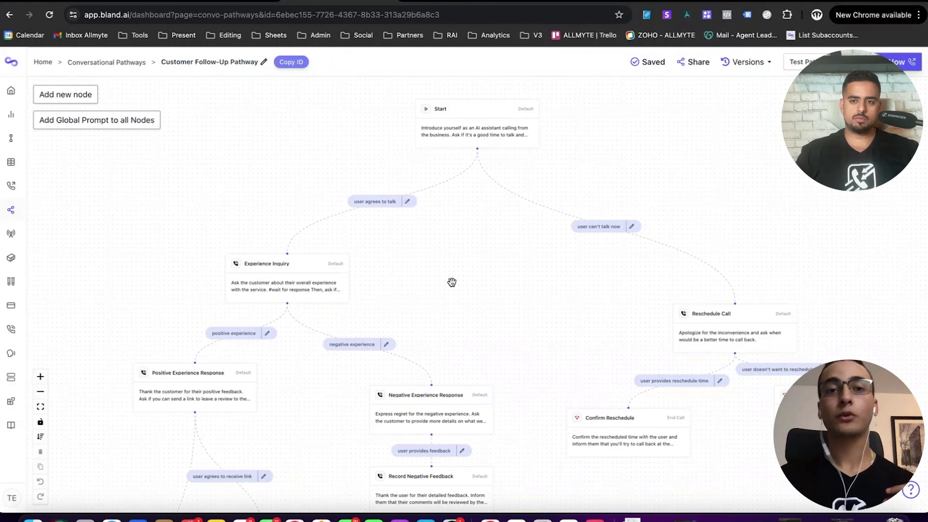
Switch from the Bland AI pathway to GoHighLevel's Marketing Pipeline opportunities board
{"action": "key", "text": "ctrl+Tab"}
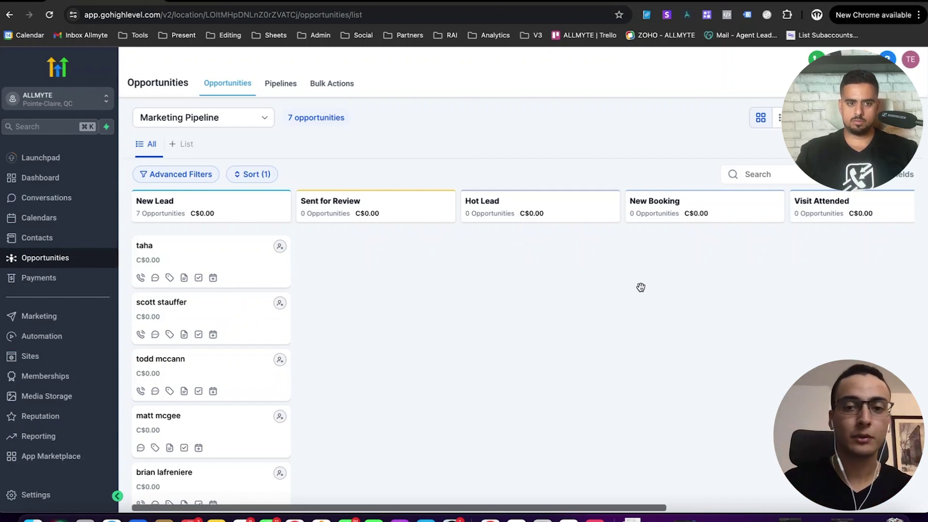
Change the top New Lead card's stage to Sent for Review and update it
{"action": "left_click", "coordinate": [218, 257]}
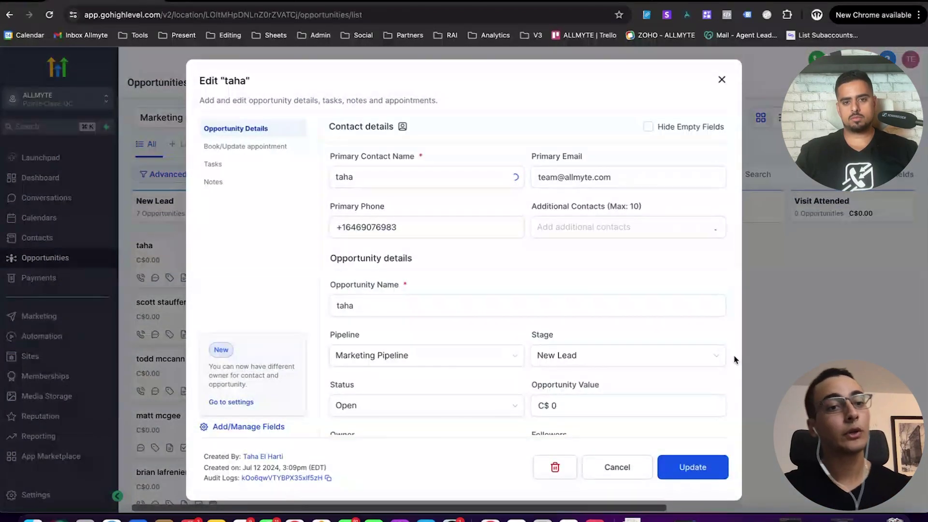
{"action": "scroll", "coordinate": [691, 304], "scroll_direction": "down", "scroll_amount": 3}
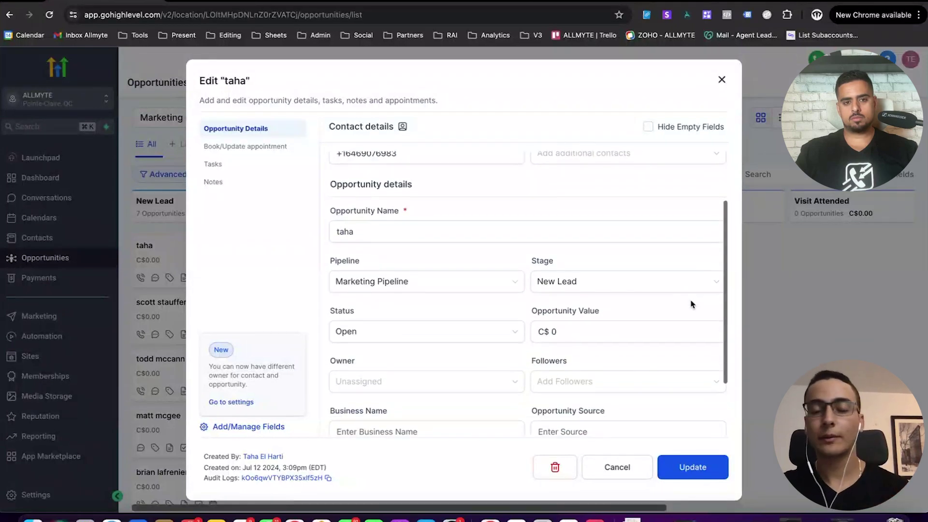
{"action": "scroll", "coordinate": [691, 305], "scroll_direction": "down", "scroll_amount": 3}
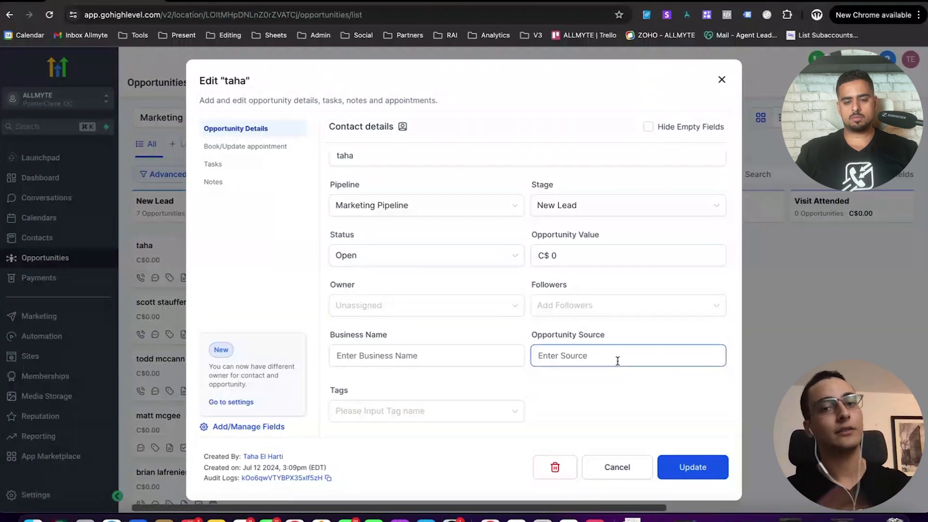
{"action": "scroll", "coordinate": [644, 260], "scroll_direction": "up", "scroll_amount": 2}
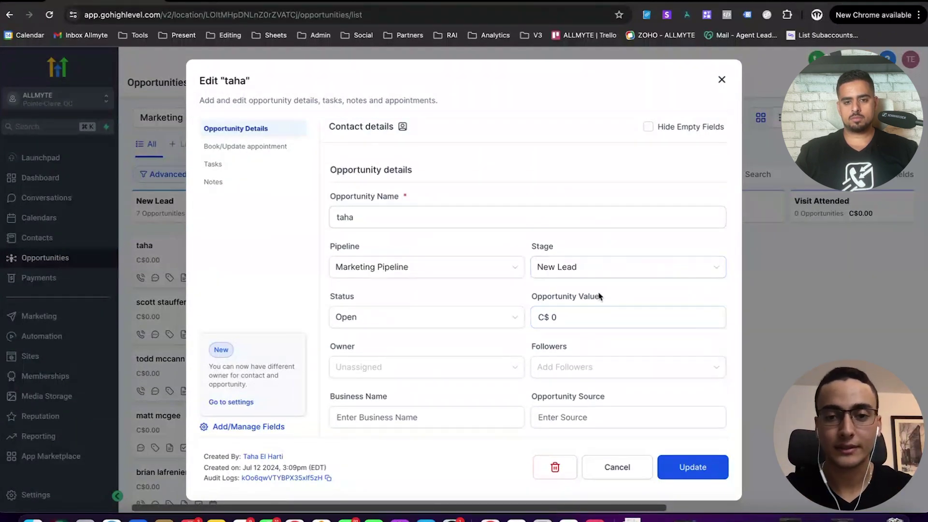
{"action": "left_click", "coordinate": [571, 261]}
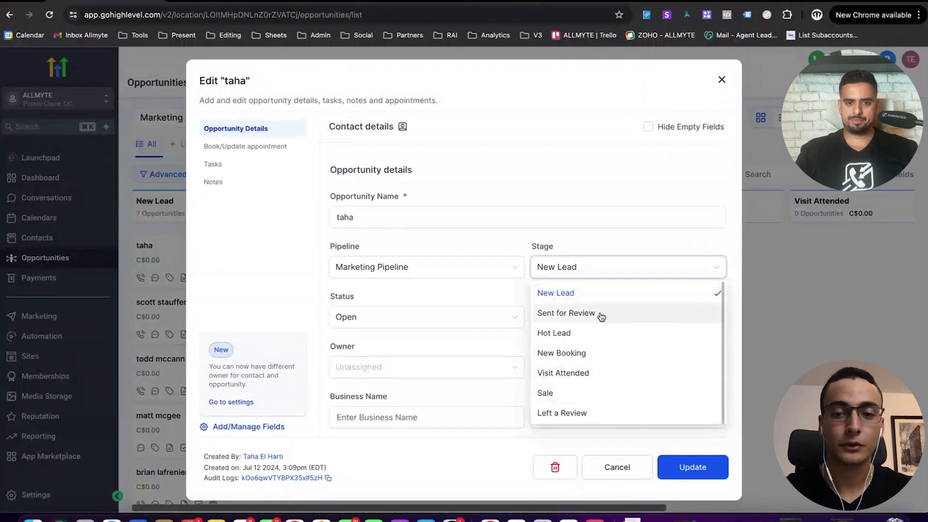
{"action": "left_click", "coordinate": [601, 314]}
{"action": "left_click", "coordinate": [696, 469]}
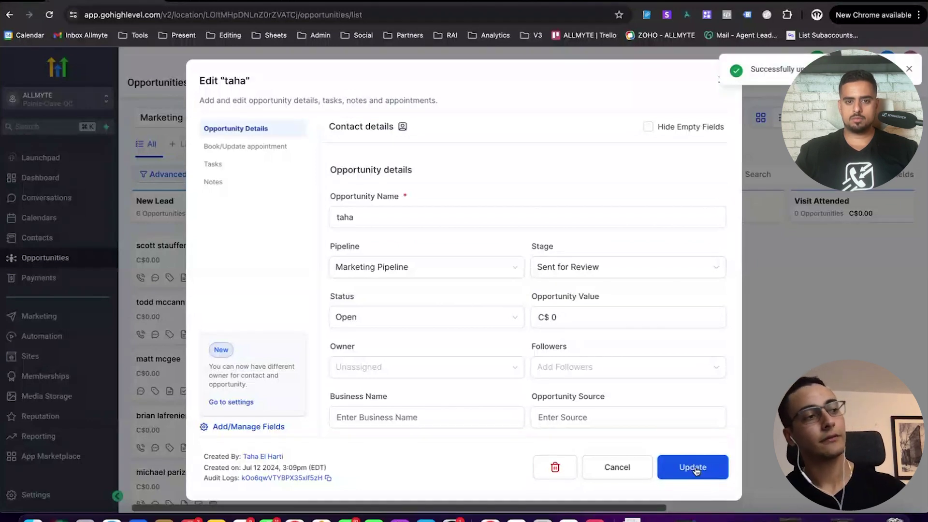
Close the Edit opportunity dialog to return to the pipeline board
{"action": "left_click", "coordinate": [737, 426]}
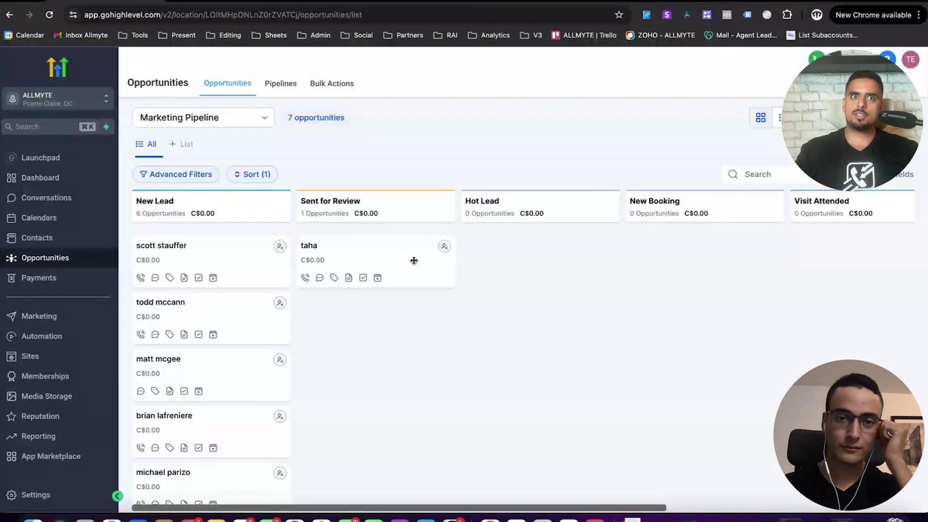
Reopen the opportunity and set its stage back to New Lead, saving it
{"action": "left_click", "coordinate": [414, 260]}
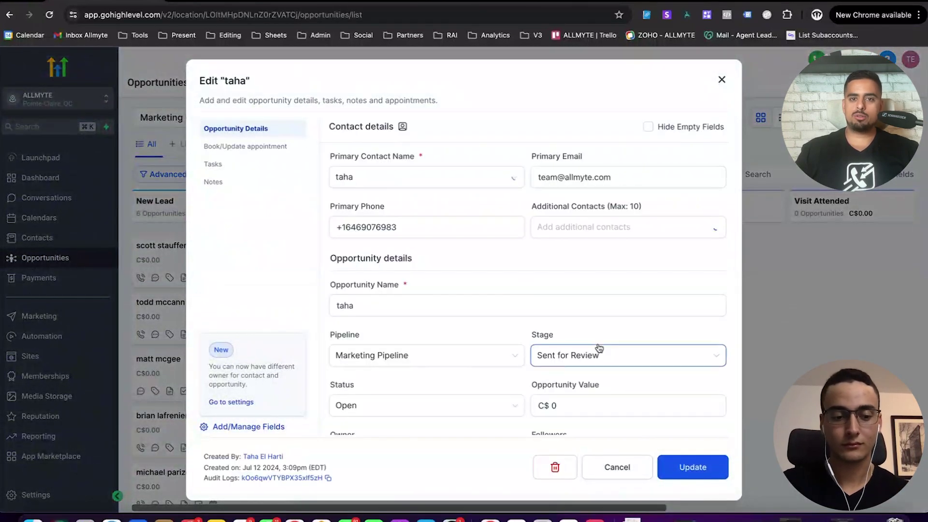
{"action": "left_click", "coordinate": [623, 351]}
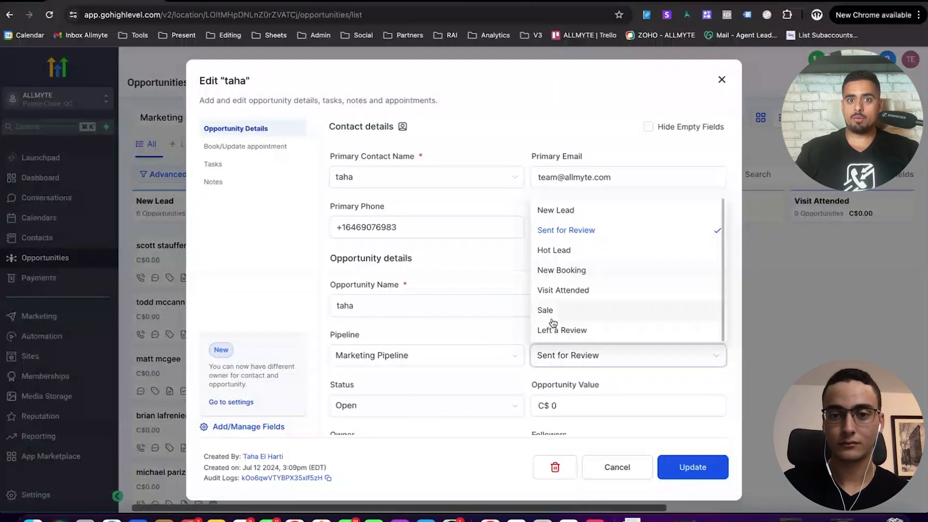
{"action": "left_click", "coordinate": [569, 209]}
{"action": "left_click", "coordinate": [688, 476]}
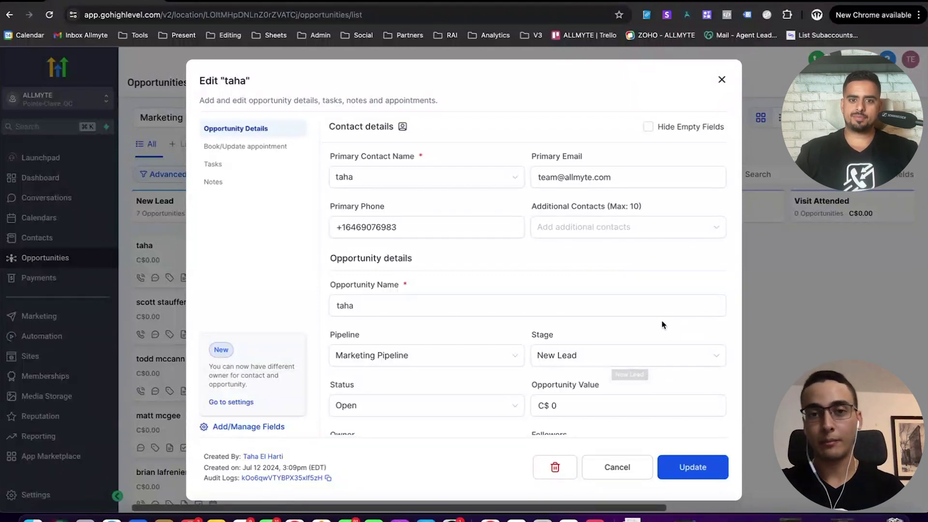
Move the opportunity to Sent for Review again and update it
{"action": "left_click", "coordinate": [639, 362]}
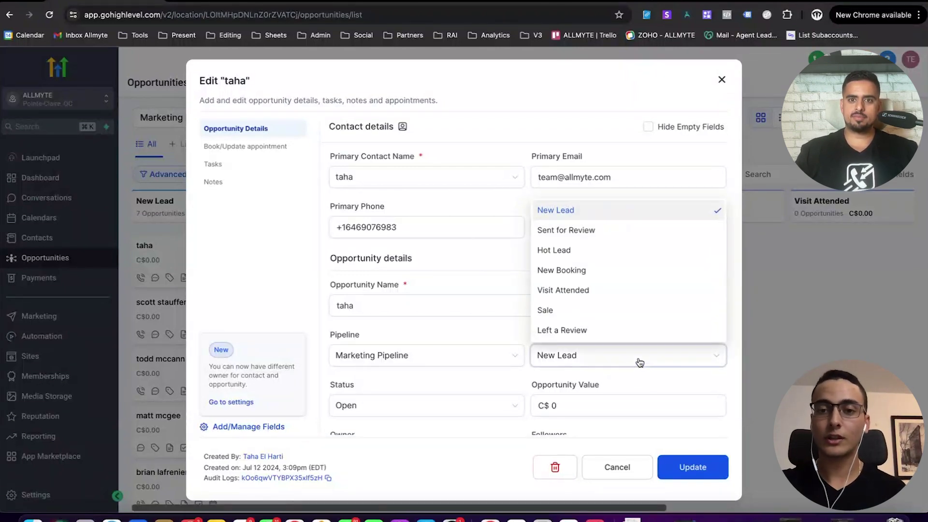
{"action": "left_click", "coordinate": [603, 232]}
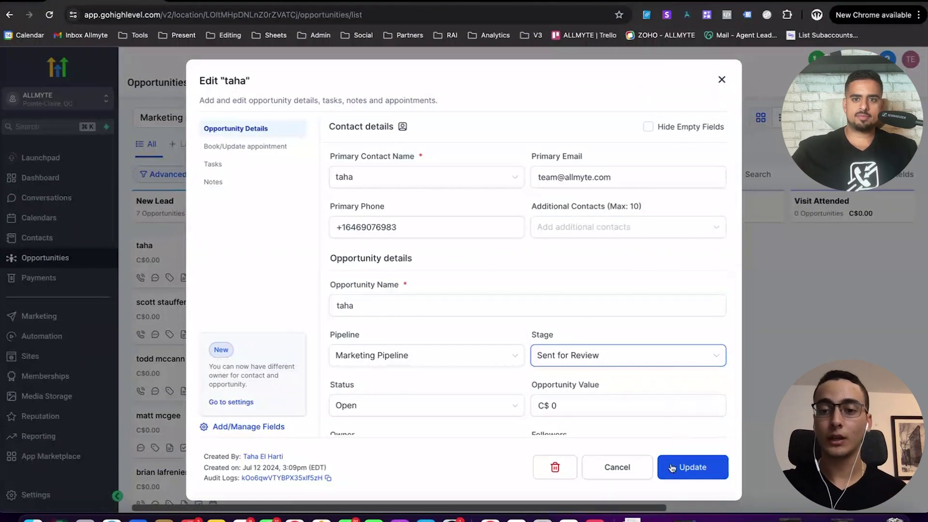
{"action": "left_click", "coordinate": [704, 477]}
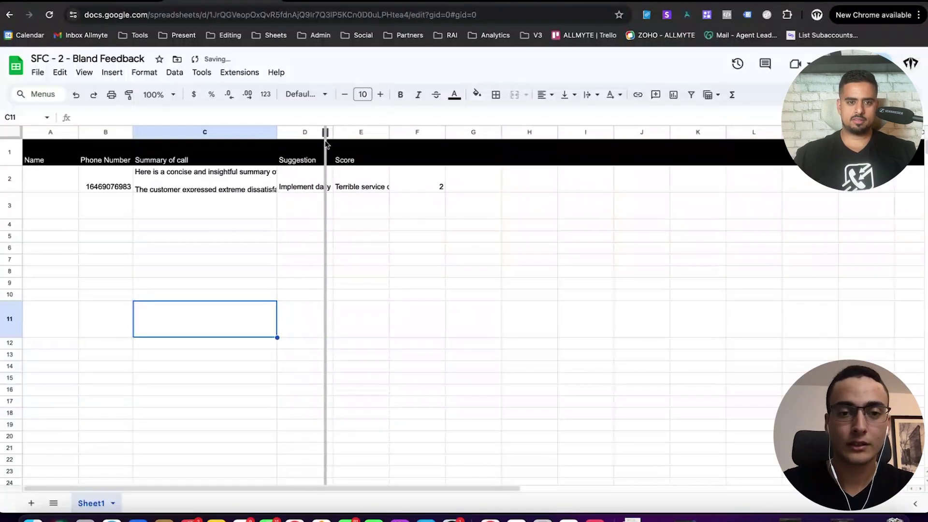
Zoom in, make row 2 taller, and wrap the call summary text in C2
{"action": "left_click", "coordinate": [428, 316]}
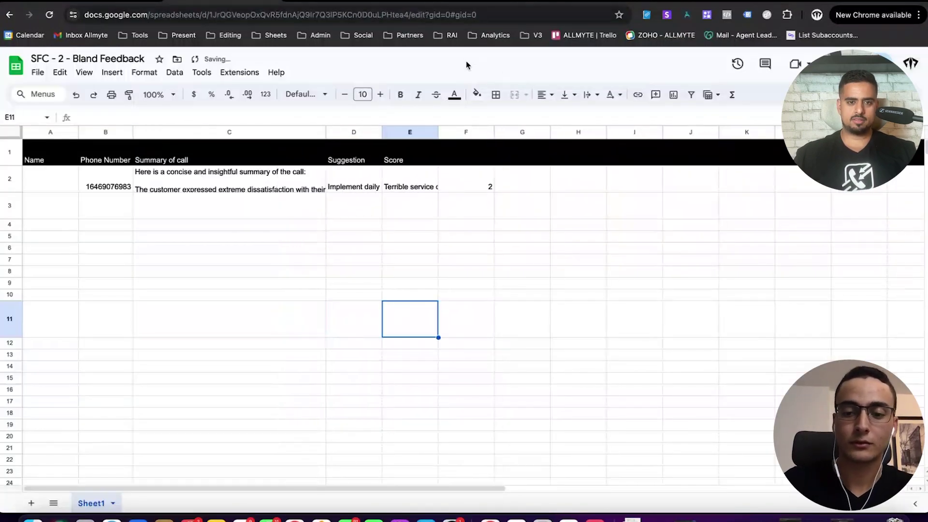
{"action": "key", "text": "super+equal"}
{"action": "key", "text": "super+equal"}
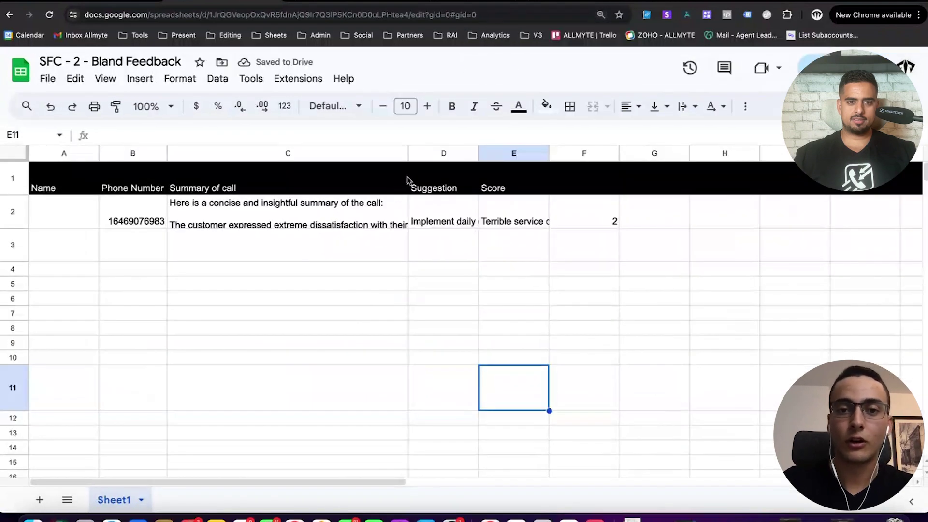
{"action": "left_click", "coordinate": [12, 217]}
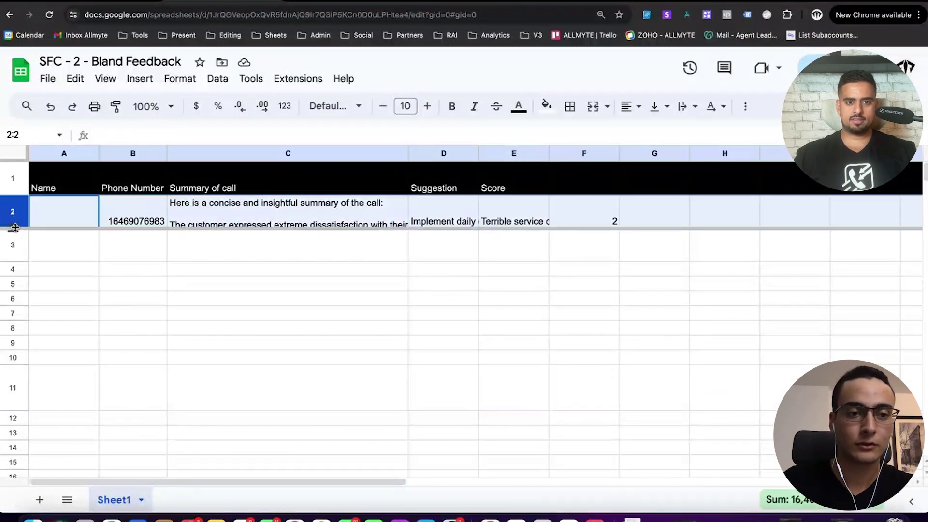
{"action": "left_click_drag", "start_coordinate": [14, 227], "coordinate": [23, 279]}
{"action": "left_click", "coordinate": [299, 237]}
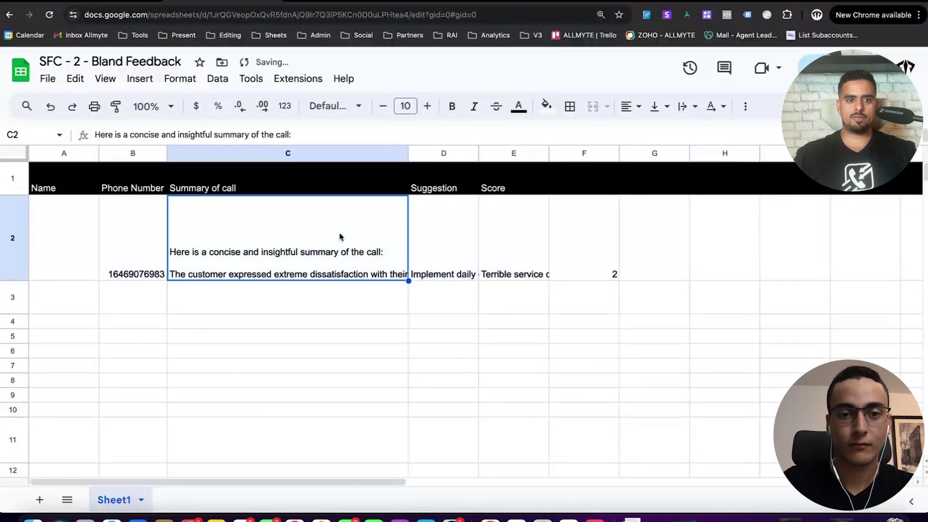
{"action": "left_click", "coordinate": [686, 106]}
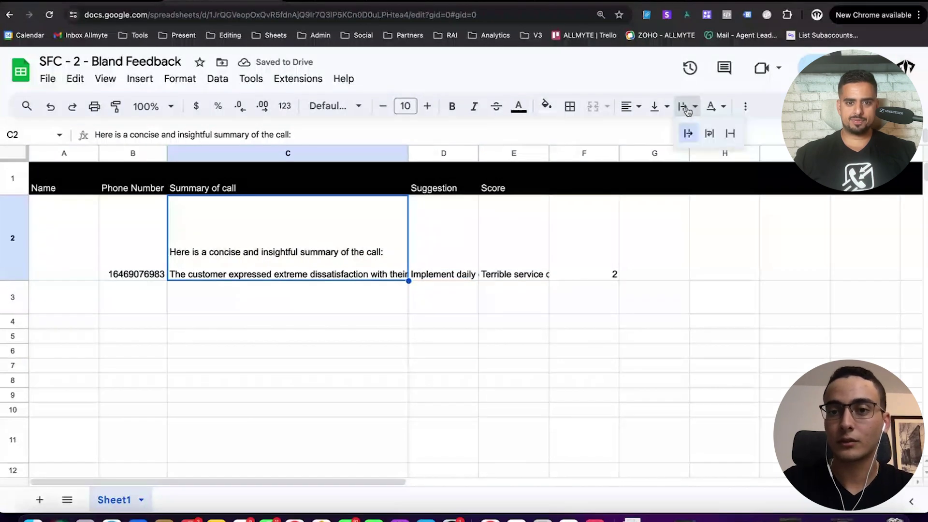
{"action": "left_click", "coordinate": [709, 134]}
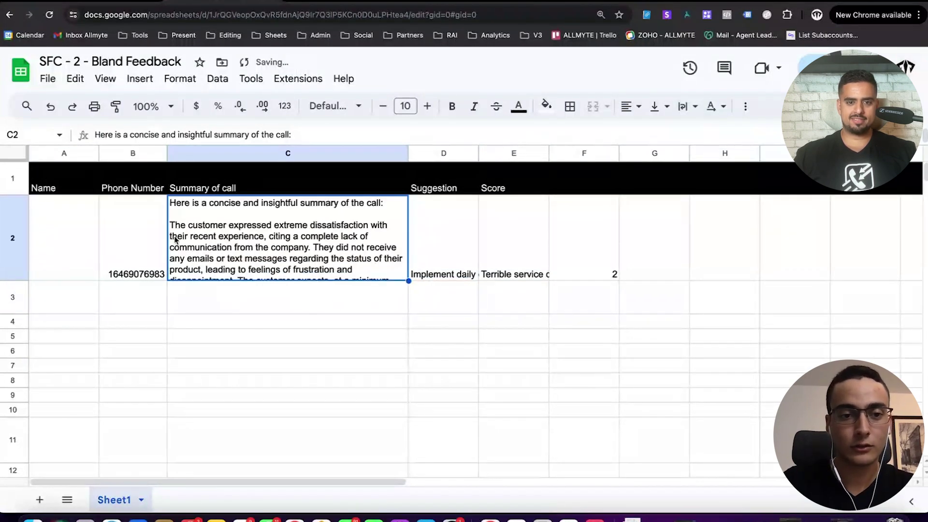
{"action": "left_click_drag", "start_coordinate": [11, 279], "coordinate": [14, 352]}
{"action": "left_click", "coordinate": [222, 261]}
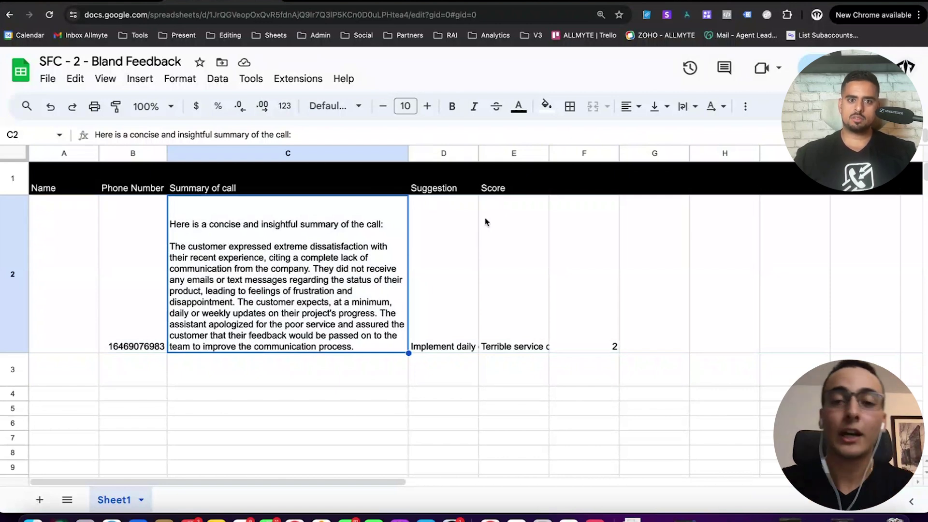
Widen the Score and Suggestion columns and wrap the suggestion text in D2
{"action": "left_click_drag", "start_coordinate": [549, 153], "coordinate": [651, 153]}
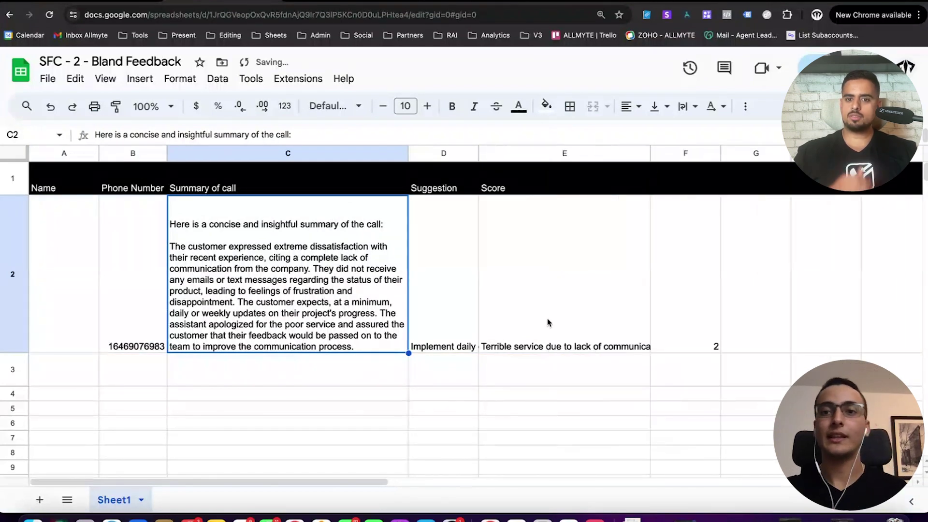
{"action": "left_click", "coordinate": [453, 248]}
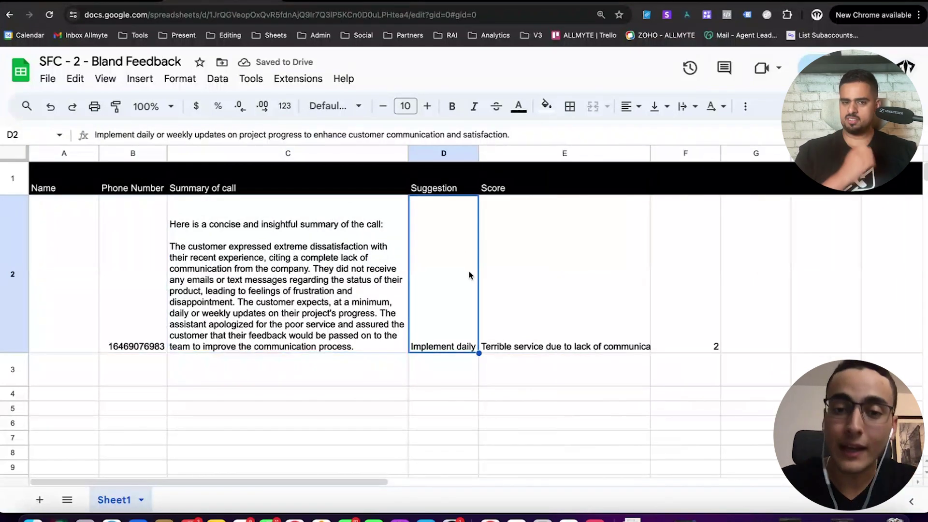
{"action": "left_click_drag", "start_coordinate": [478, 153], "coordinate": [600, 154]}
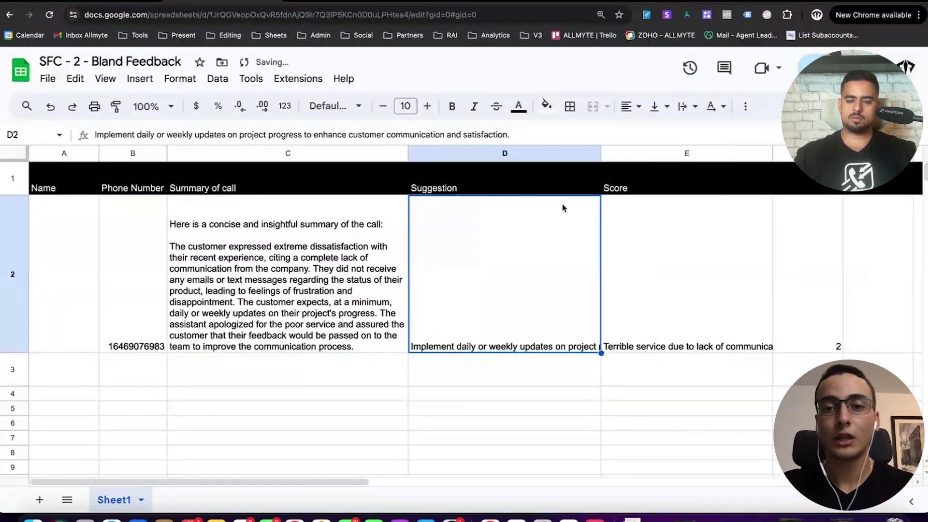
{"action": "left_click", "coordinate": [684, 105]}
{"action": "left_click", "coordinate": [709, 134]}
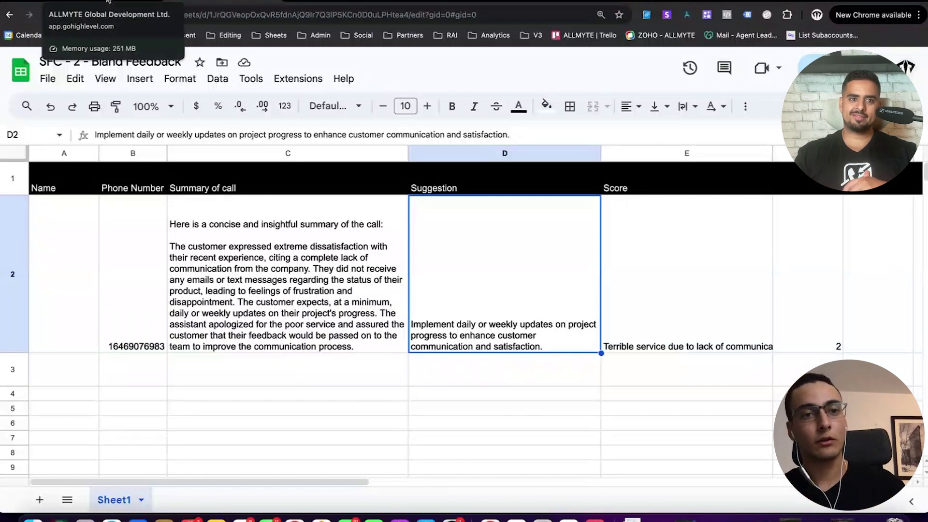
Switch back to the GoHighLevel tab showing the opportunity at Sent for Review
{"action": "left_click", "coordinate": [107, 1]}
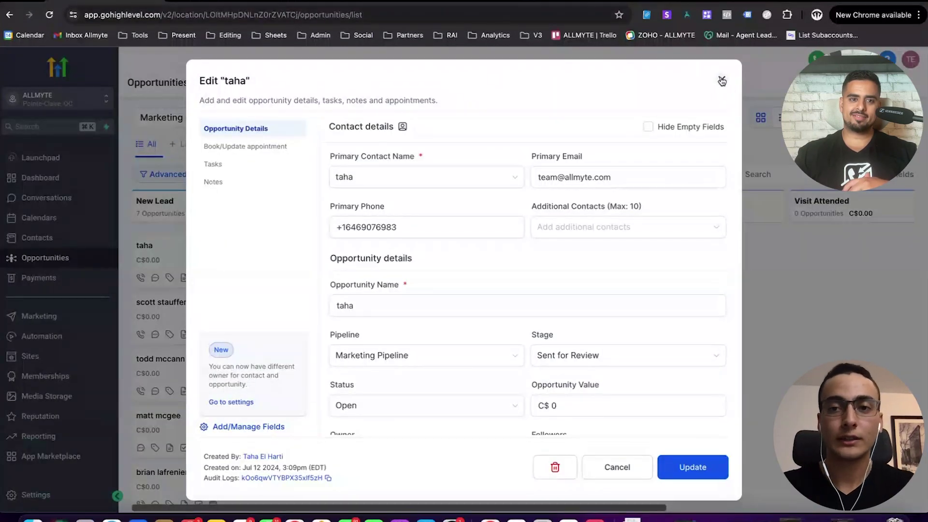
Close the opportunity dialog and open the 'AI Caller for more reviews' workflow from Automation
{"action": "left_click", "coordinate": [721, 80]}
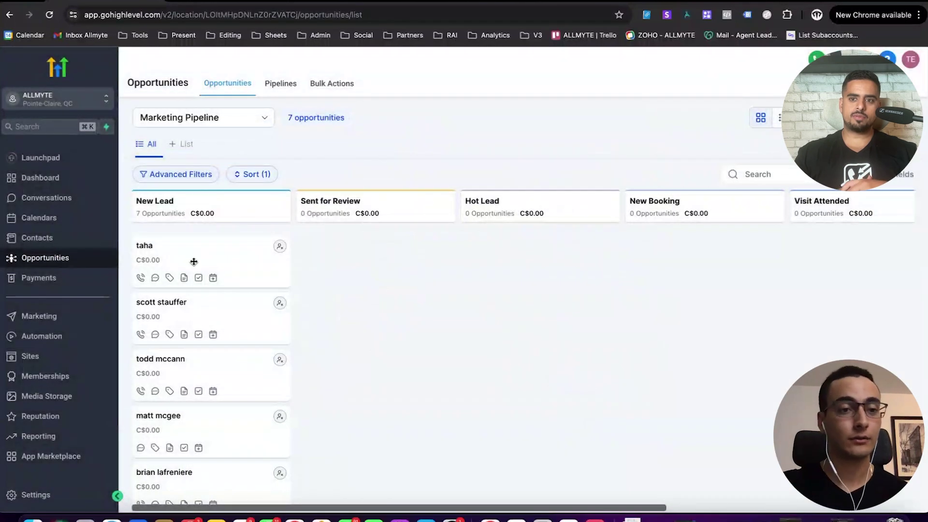
{"action": "left_click", "coordinate": [36, 339]}
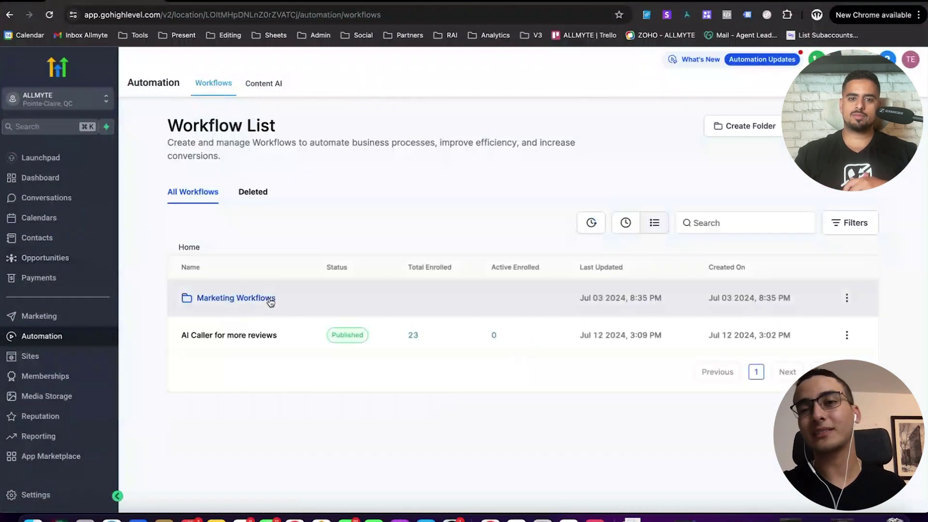
{"action": "left_click", "coordinate": [251, 337]}
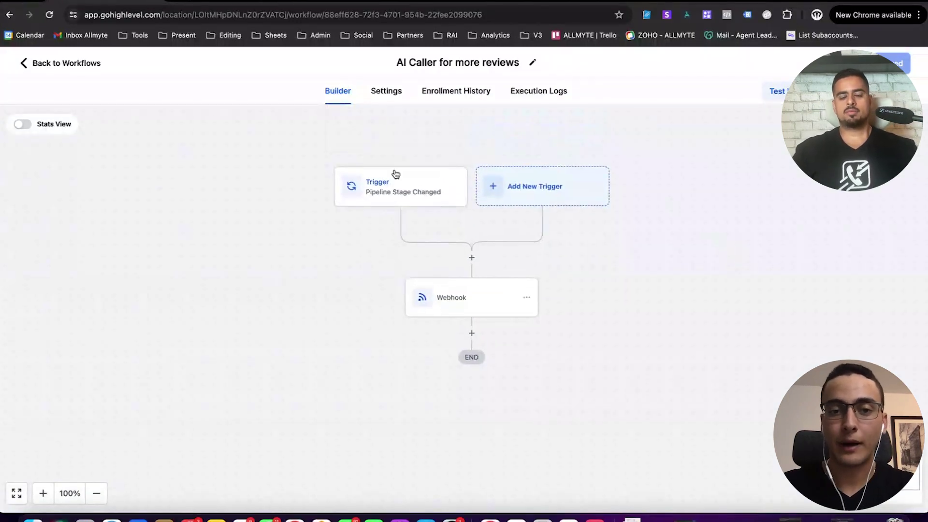
{"action": "scroll", "coordinate": [403, 216], "scroll_direction": "up", "scroll_amount": 1}
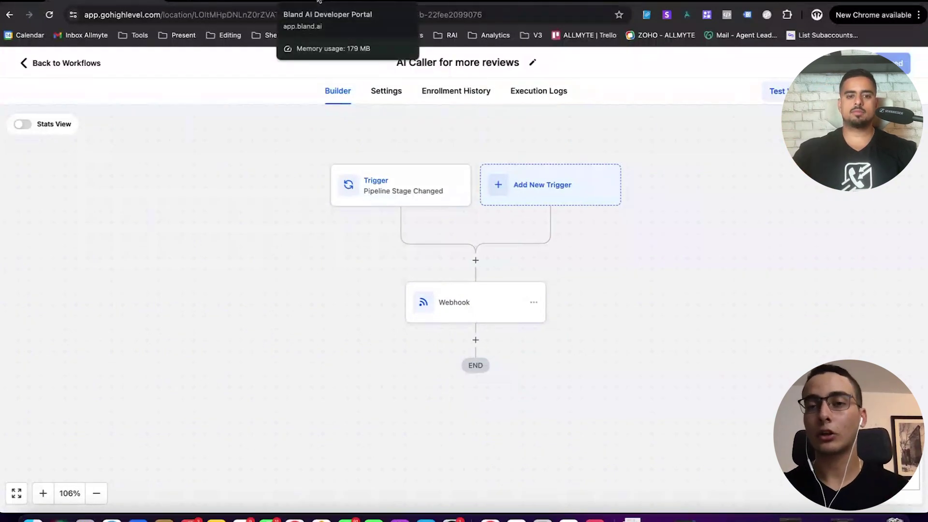
{"action": "left_click", "coordinate": [319, 1]}
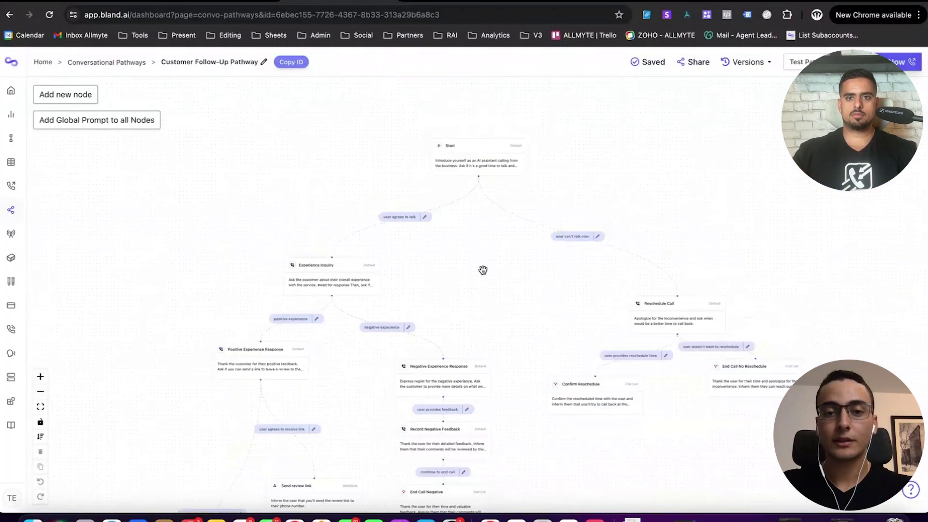
{"action": "scroll", "coordinate": [512, 411], "scroll_direction": "down", "scroll_amount": 5}
{"action": "scroll", "coordinate": [495, 390], "scroll_direction": "up", "scroll_amount": 5}
{"action": "scroll", "coordinate": [462, 327], "scroll_direction": "up", "scroll_amount": 5}
{"action": "scroll", "coordinate": [396, 362], "scroll_direction": "up", "scroll_amount": 5}
{"action": "scroll", "coordinate": [395, 364], "scroll_direction": "down", "scroll_amount": 1}
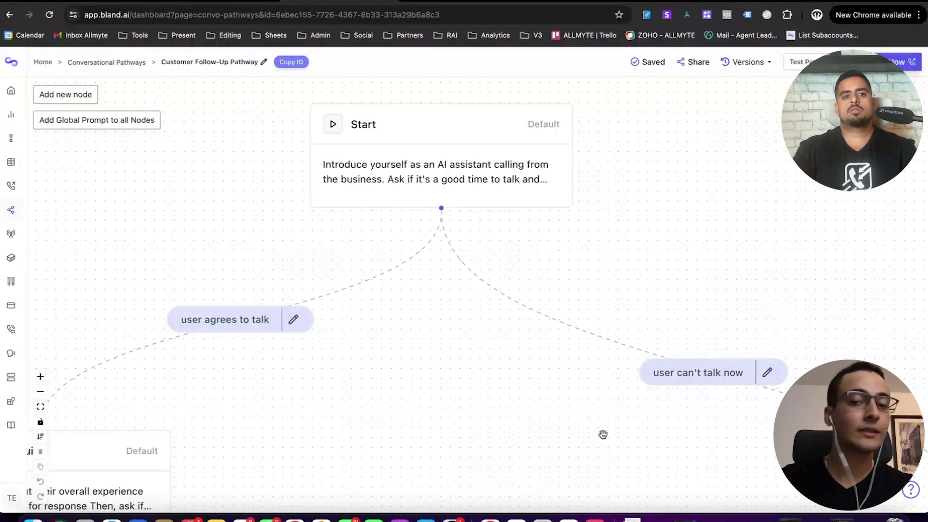
{"action": "scroll", "coordinate": [602, 434], "scroll_direction": "down", "scroll_amount": 3}
{"action": "left_click_drag", "start_coordinate": [656, 459], "coordinate": [366, 274]}
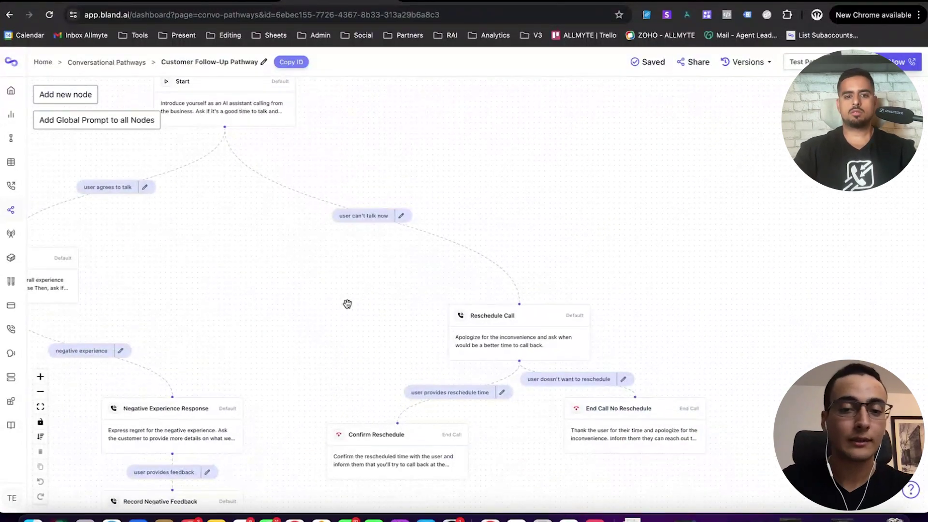
{"action": "scroll", "coordinate": [349, 304], "scroll_direction": "up", "scroll_amount": 2}
{"action": "scroll", "coordinate": [352, 319], "scroll_direction": "up", "scroll_amount": 2}
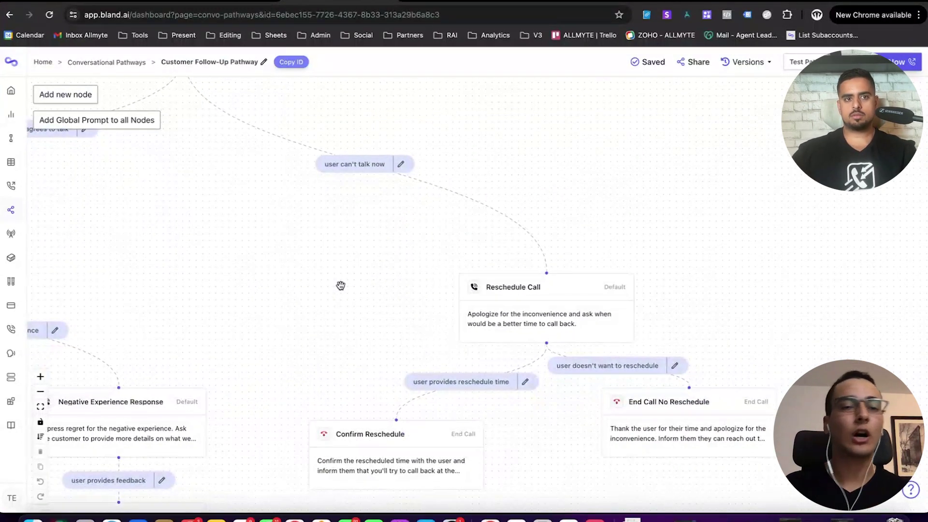
{"action": "scroll", "coordinate": [329, 314], "scroll_direction": "left", "scroll_amount": 2}
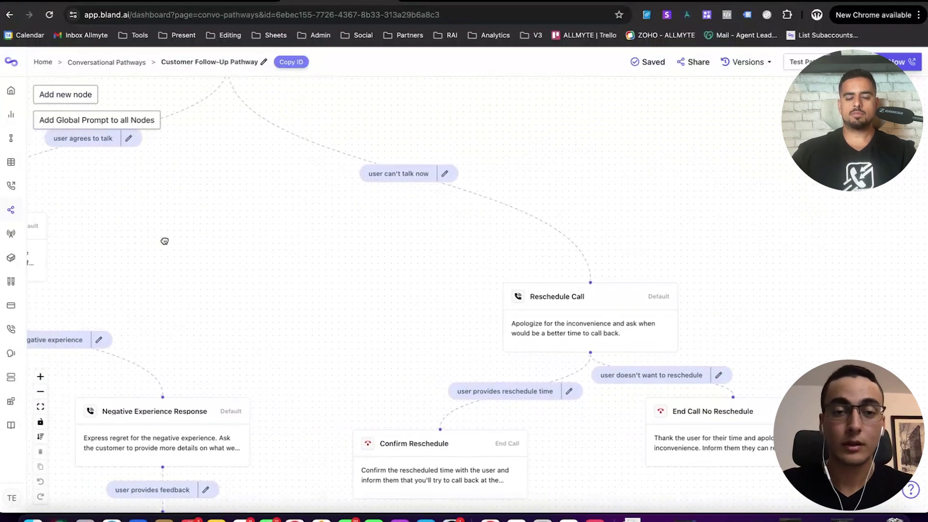
{"action": "left_click_drag", "start_coordinate": [166, 241], "coordinate": [570, 321]}
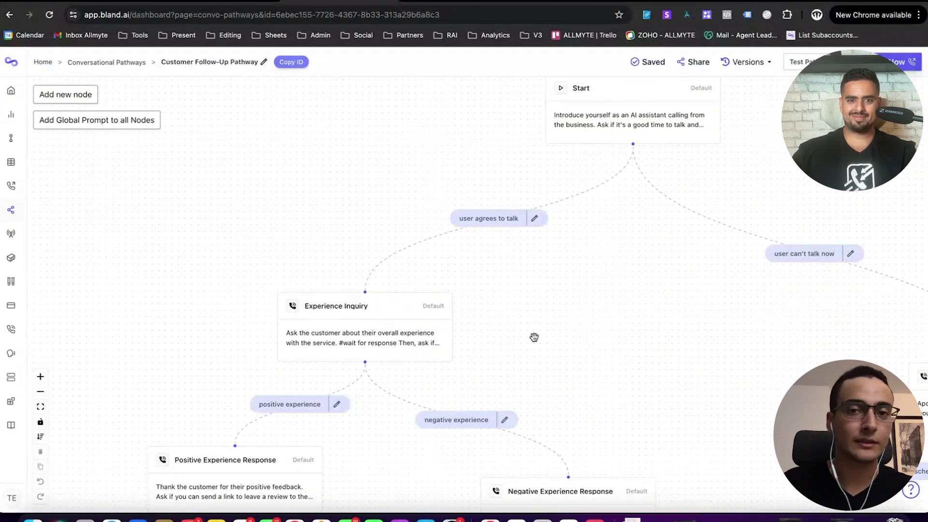
{"action": "scroll", "coordinate": [507, 338], "scroll_direction": "up", "scroll_amount": 5}
{"action": "scroll", "coordinate": [530, 342], "scroll_direction": "down", "scroll_amount": 3}
{"action": "scroll", "coordinate": [675, 175], "scroll_direction": "down", "scroll_amount": 3}
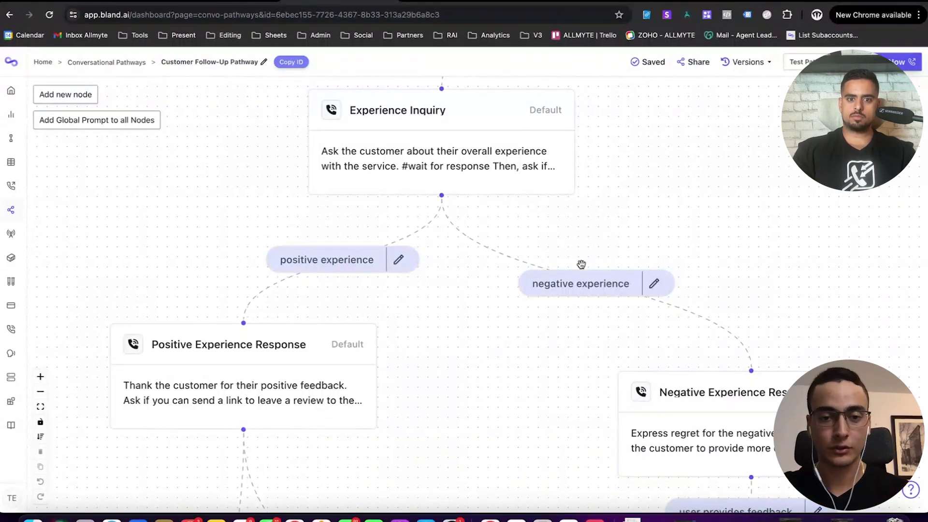
{"action": "left_click_drag", "start_coordinate": [467, 367], "coordinate": [522, 193]}
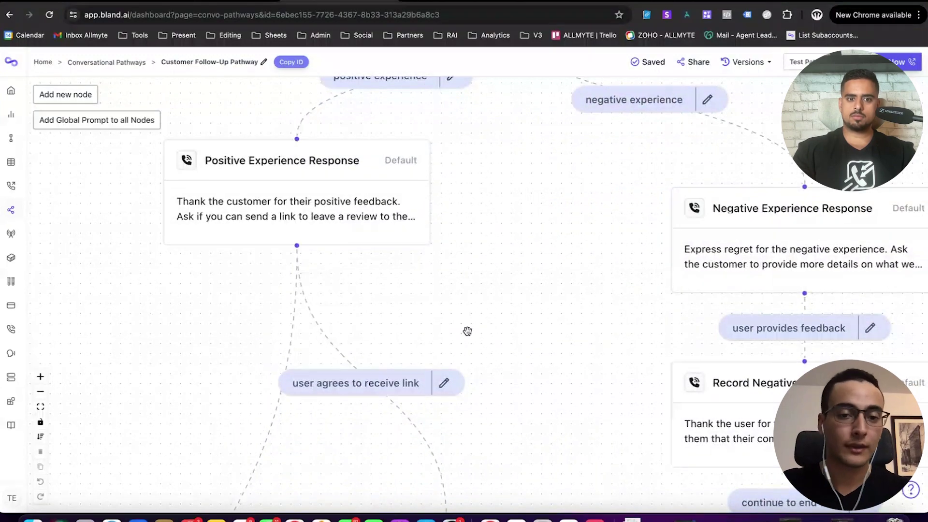
{"action": "left_click_drag", "start_coordinate": [468, 331], "coordinate": [466, 305]}
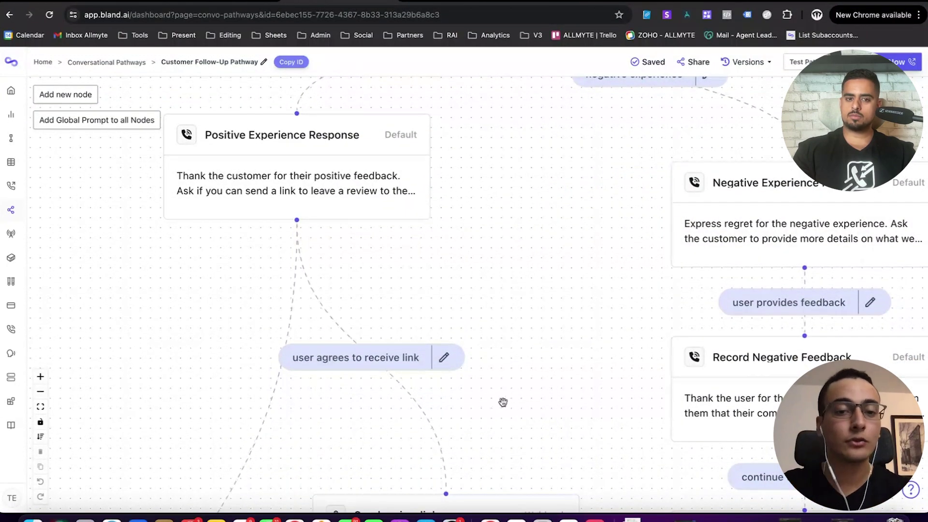
{"action": "scroll", "coordinate": [470, 402], "scroll_direction": "down", "scroll_amount": 3}
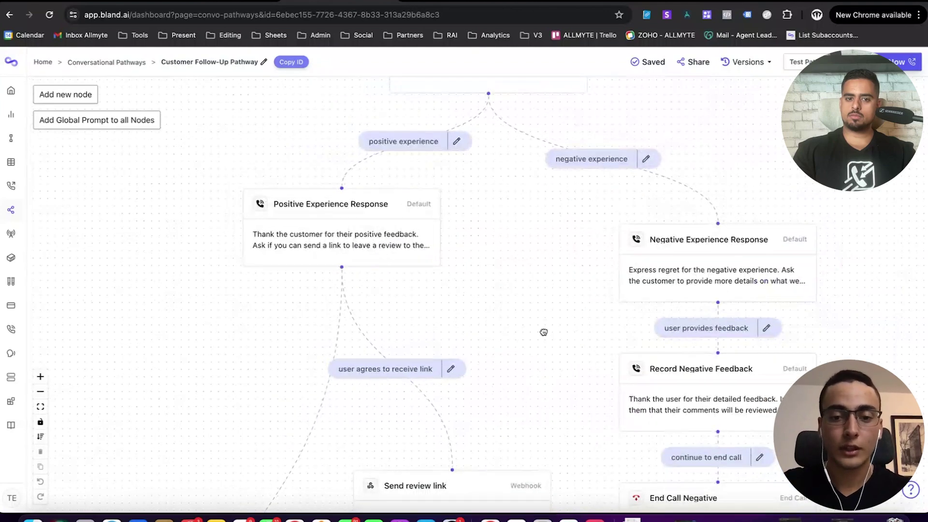
{"action": "scroll", "coordinate": [545, 269], "scroll_direction": "down", "scroll_amount": 5}
{"action": "left_click", "coordinate": [486, 311]}
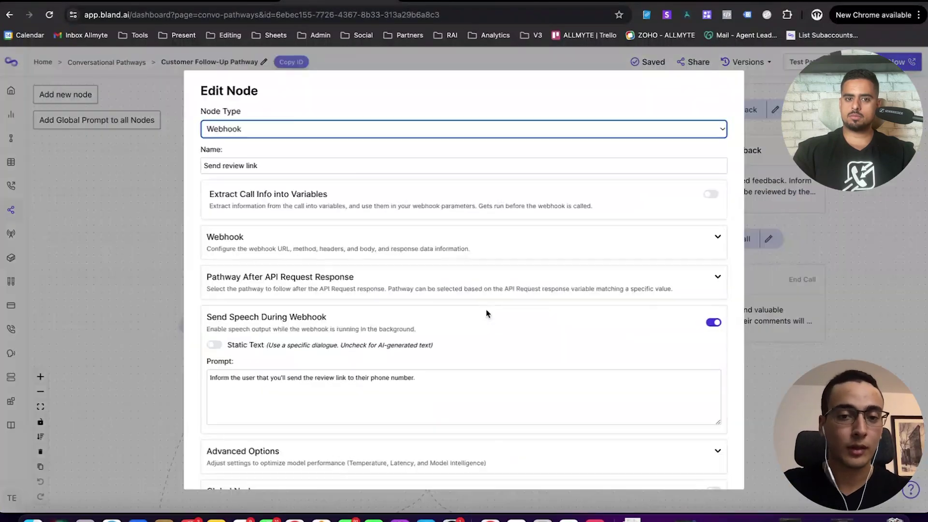
{"action": "left_click", "coordinate": [716, 234]}
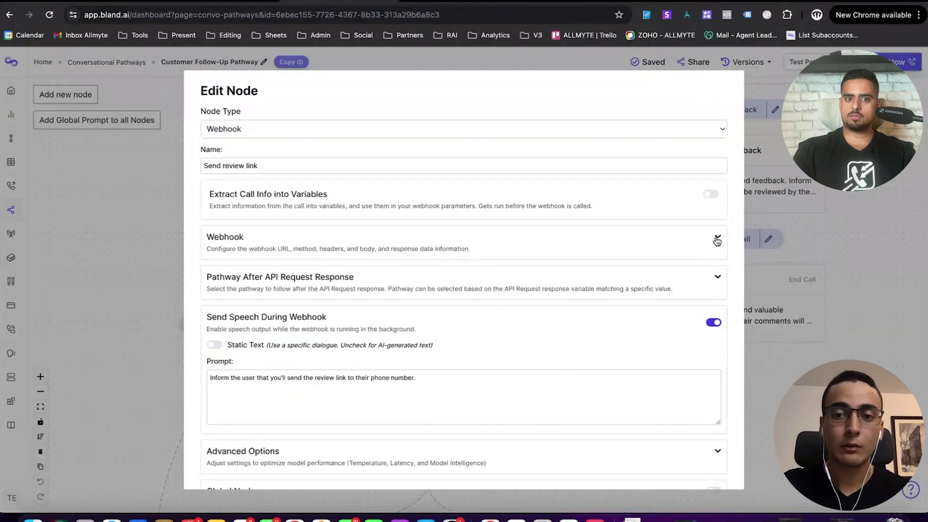
{"action": "left_click", "coordinate": [717, 238]}
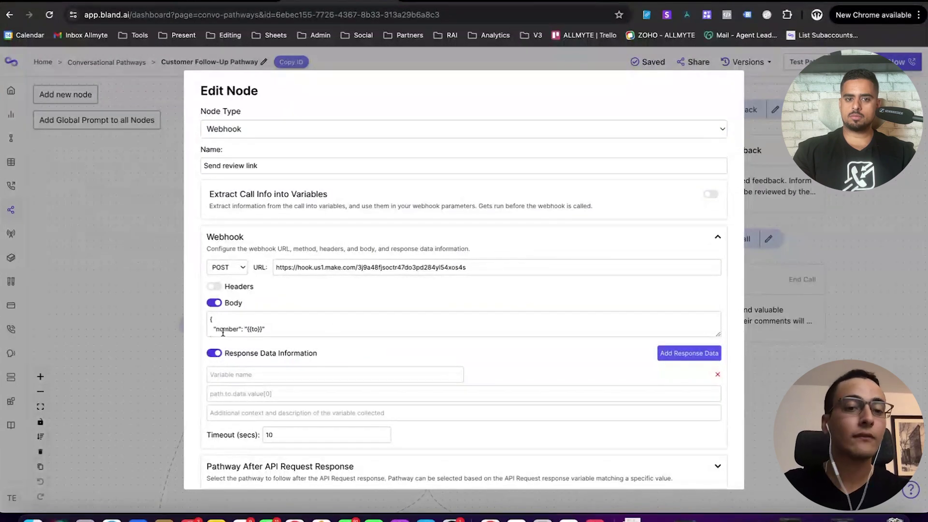
{"action": "scroll", "coordinate": [223, 332], "scroll_direction": "down", "scroll_amount": 1}
{"action": "key", "text": "Escape"}
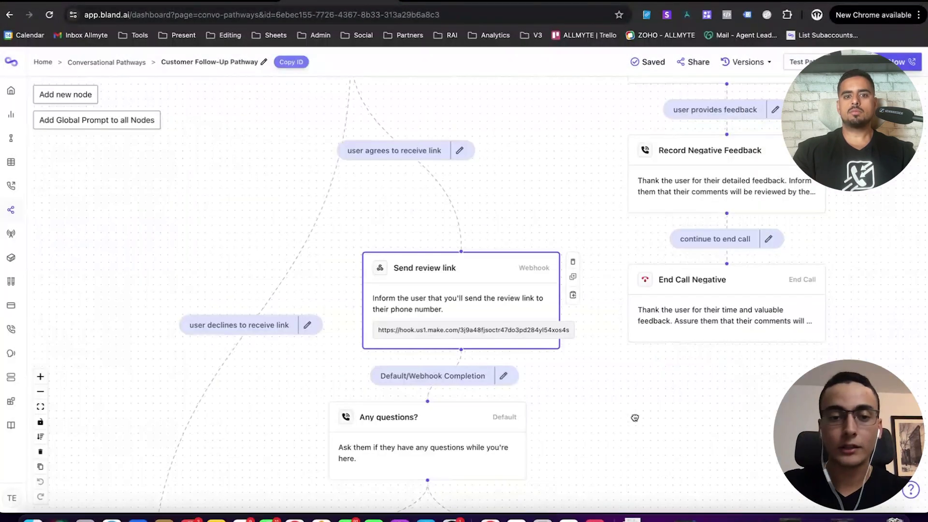
{"action": "left_click_drag", "start_coordinate": [633, 425], "coordinate": [670, 338]}
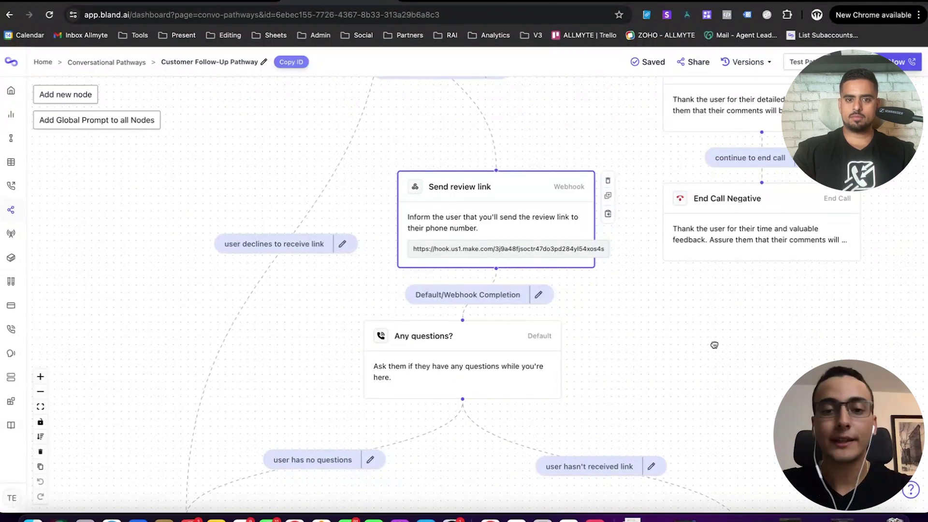
{"action": "scroll", "coordinate": [750, 255], "scroll_direction": "down", "scroll_amount": 5}
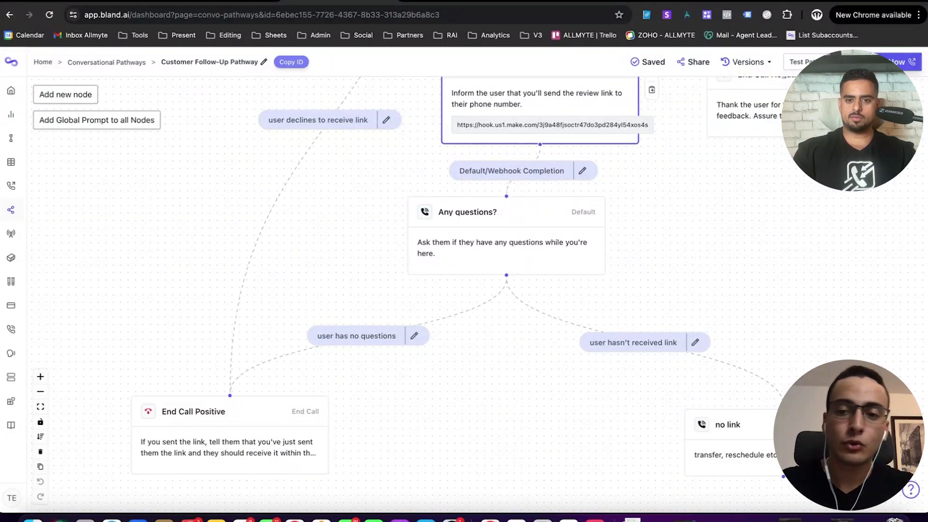
{"action": "scroll", "coordinate": [740, 370], "scroll_direction": "up", "scroll_amount": 2}
{"action": "scroll", "coordinate": [741, 370], "scroll_direction": "up", "scroll_amount": 2}
{"action": "left_click_drag", "start_coordinate": [835, 294], "coordinate": [749, 243]}
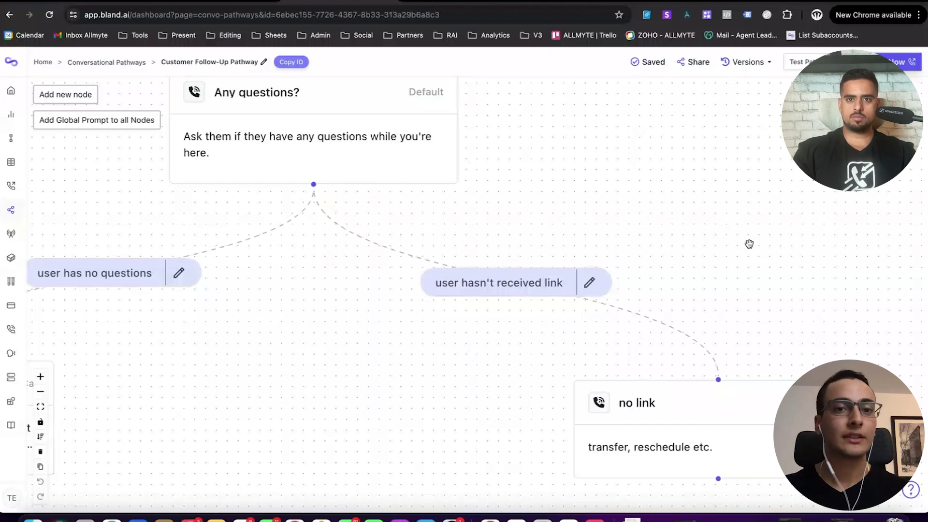
{"action": "scroll", "coordinate": [408, 220], "scroll_direction": "down", "scroll_amount": 3}
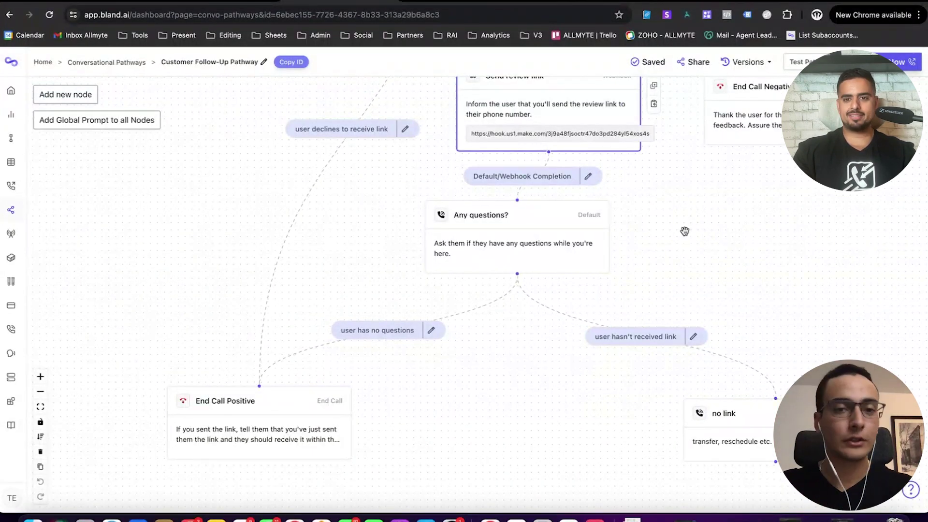
{"action": "scroll", "coordinate": [374, 298], "scroll_direction": "up", "scroll_amount": 8}
{"action": "left_click_drag", "start_coordinate": [362, 298], "coordinate": [305, 299]}
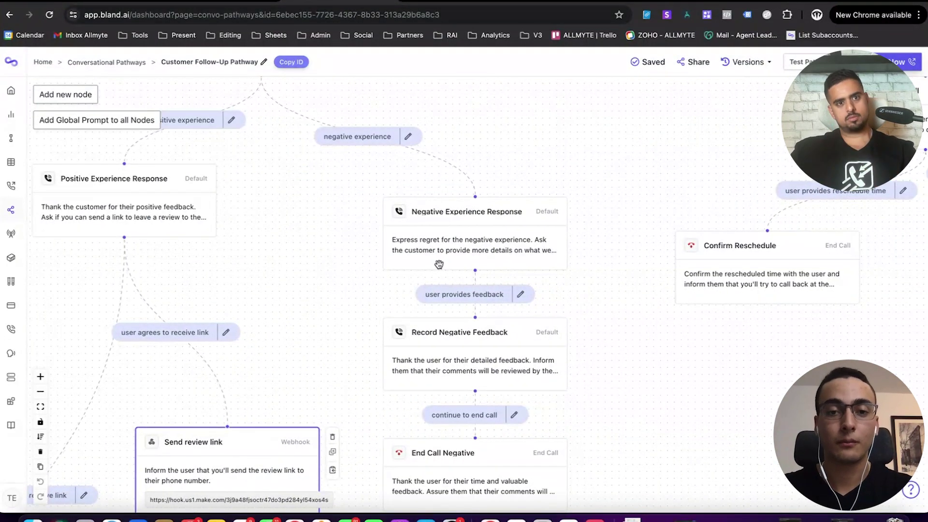
Open the Negative Experience Response node and highlight its prompt's closing no-liability instruction
{"action": "double_click", "coordinate": [508, 230]}
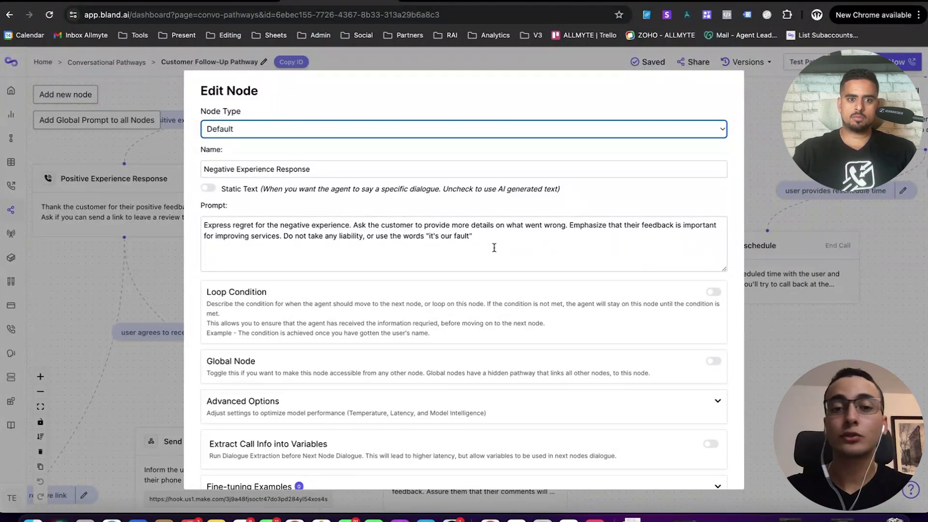
{"action": "left_click", "coordinate": [406, 239]}
{"action": "left_click_drag", "start_coordinate": [484, 237], "coordinate": [285, 239]}
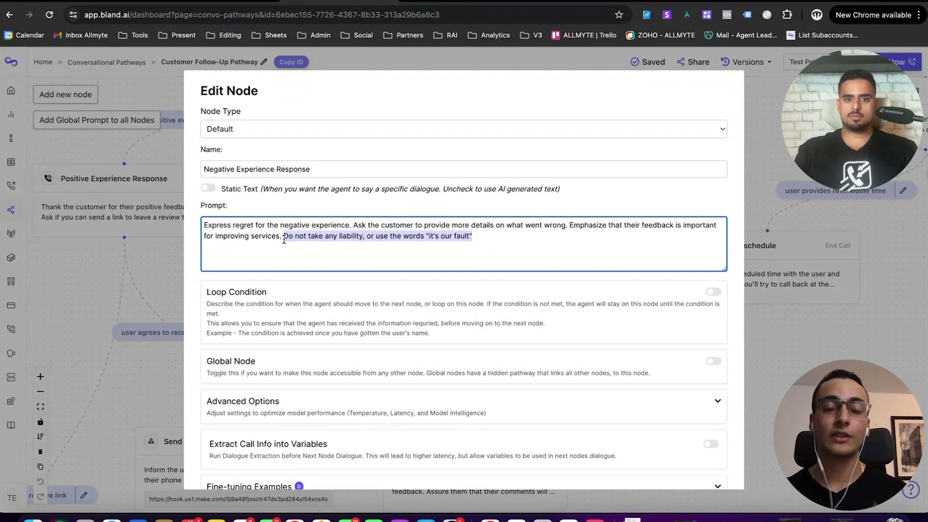
{"action": "scroll", "coordinate": [472, 387], "scroll_direction": "down", "scroll_amount": 2}
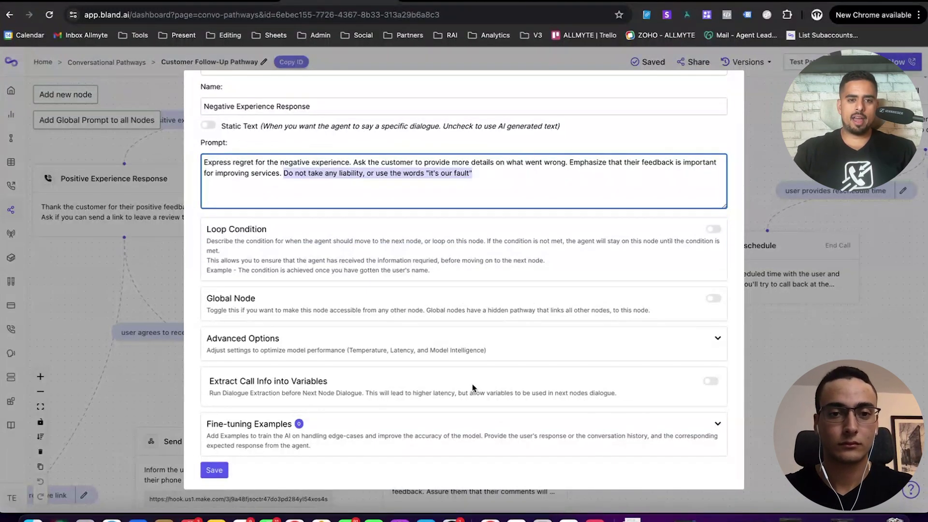
{"action": "left_click", "coordinate": [737, 221]}
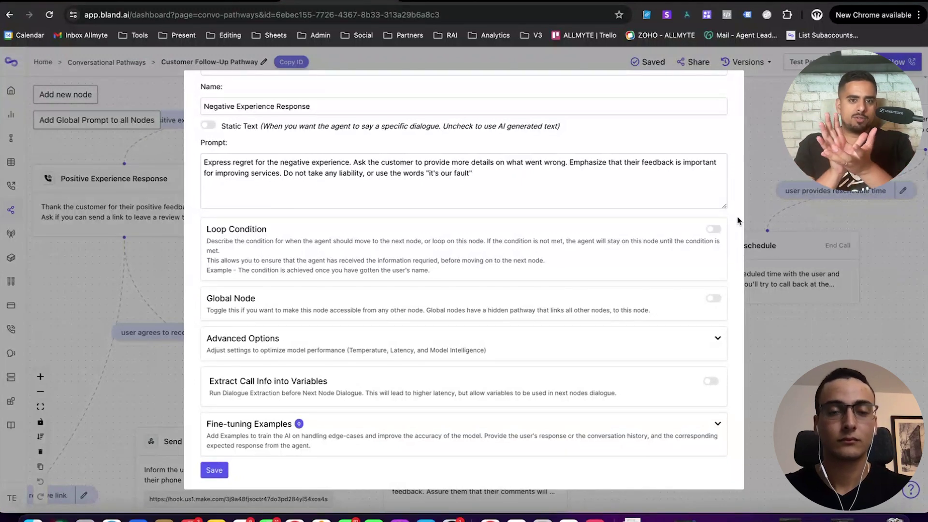
Open the Record Negative Feedback node, review its prompt, and close the editor
{"action": "key", "text": "Escape"}
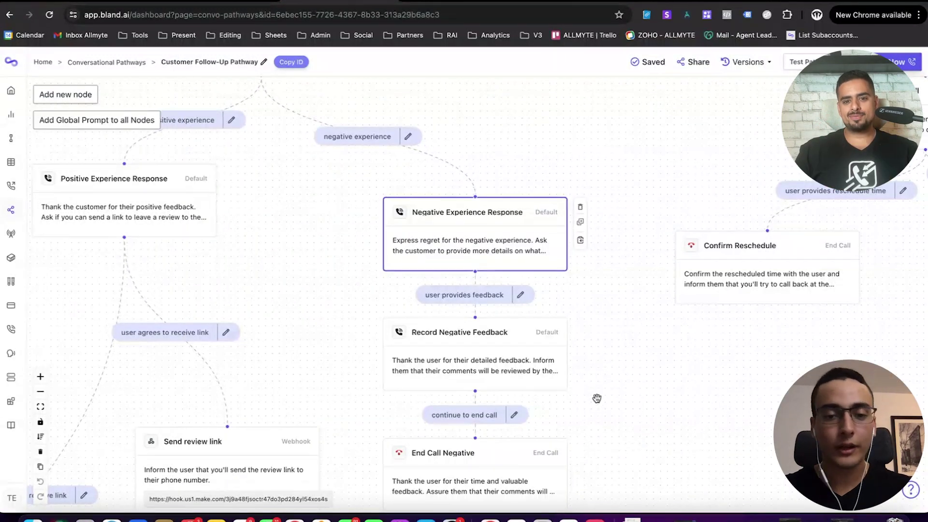
{"action": "left_click", "coordinate": [511, 356]}
{"action": "double_click", "coordinate": [511, 355]}
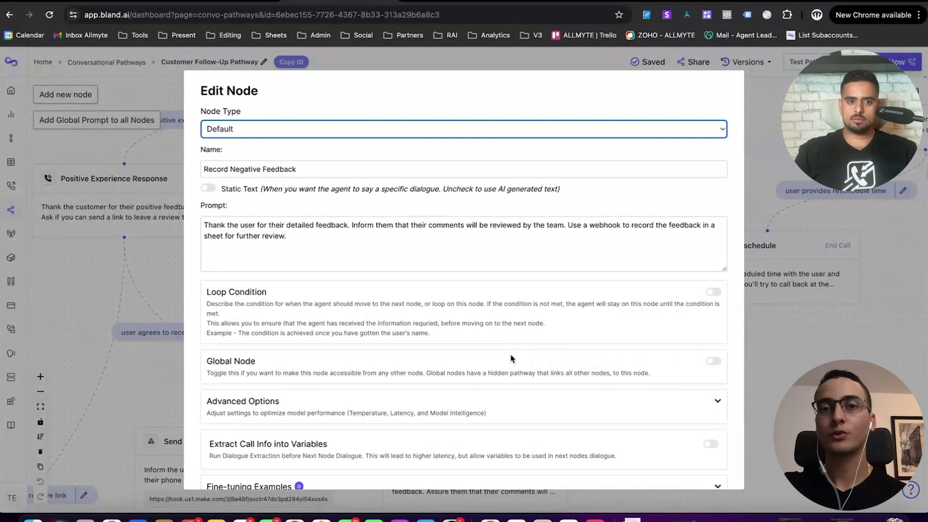
{"action": "key", "text": "Escape"}
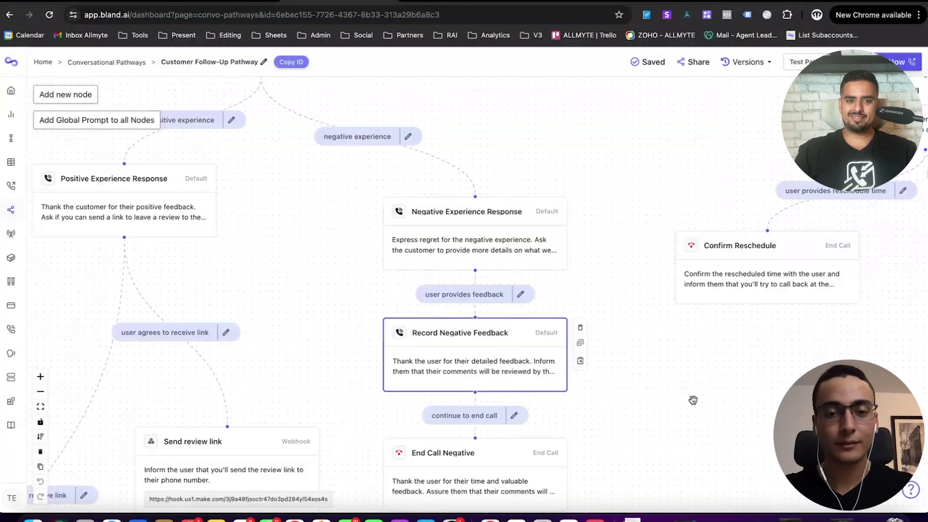
{"action": "scroll", "coordinate": [653, 404], "scroll_direction": "down", "scroll_amount": 5}
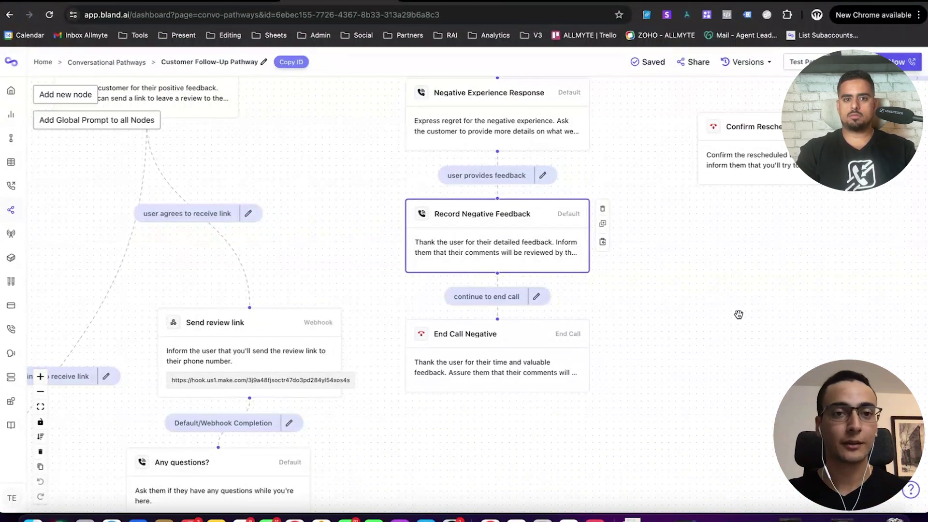
Scroll the canvas so Start, Experience Inquiry's branches and Reschedule Call are all visible
{"action": "scroll", "coordinate": [548, 463], "scroll_direction": "down", "scroll_amount": 5}
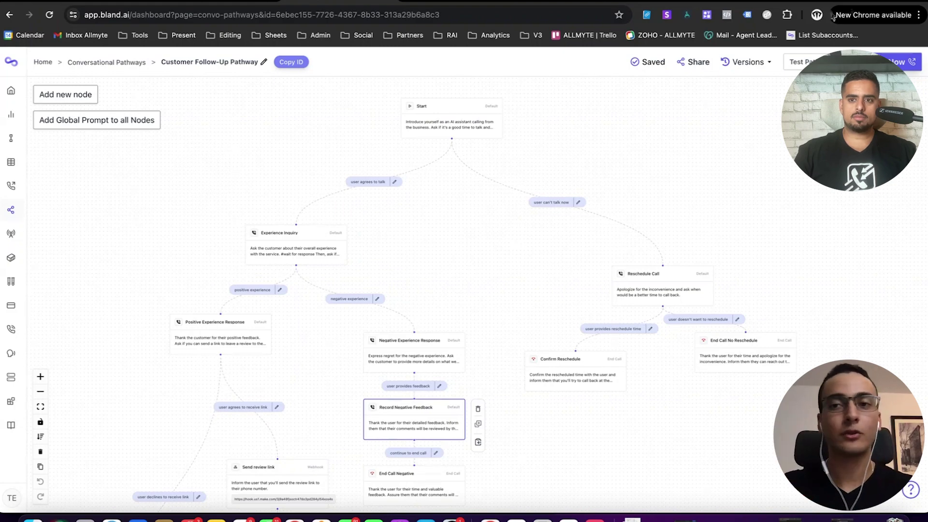
Switch to the Make tab showing the 'SFC 2 - Post Call Processing' scenario
{"action": "key", "text": "ctrl+Tab"}
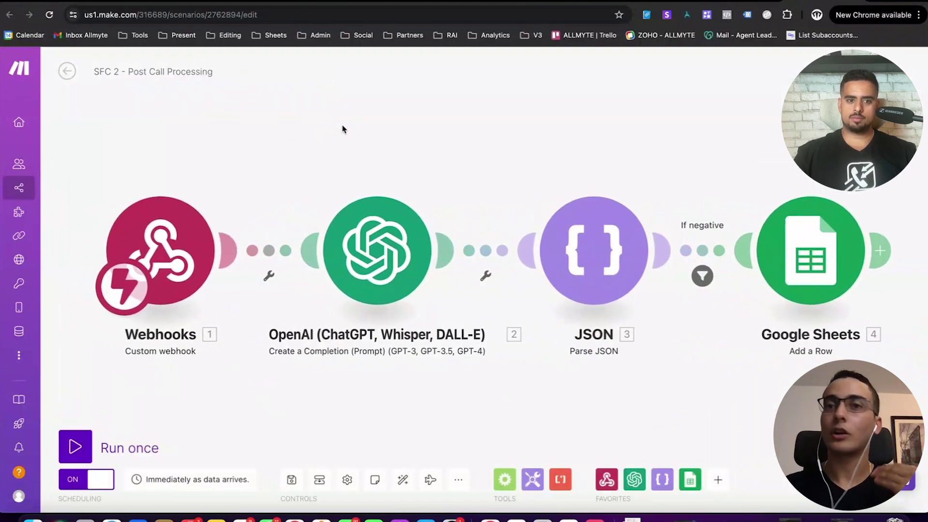
{"action": "left_click", "coordinate": [409, 278]}
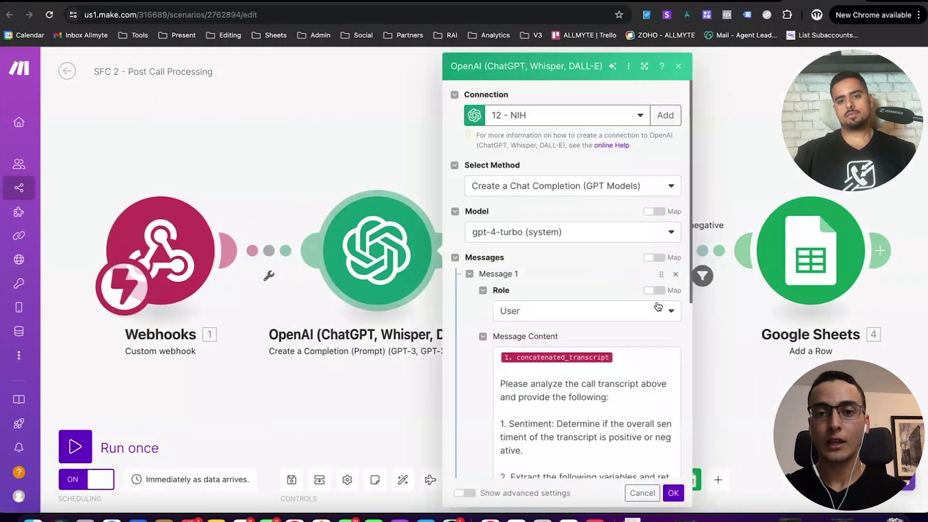
{"action": "scroll", "coordinate": [642, 300], "scroll_direction": "down", "scroll_amount": 5}
{"action": "scroll", "coordinate": [619, 288], "scroll_direction": "up", "scroll_amount": 1}
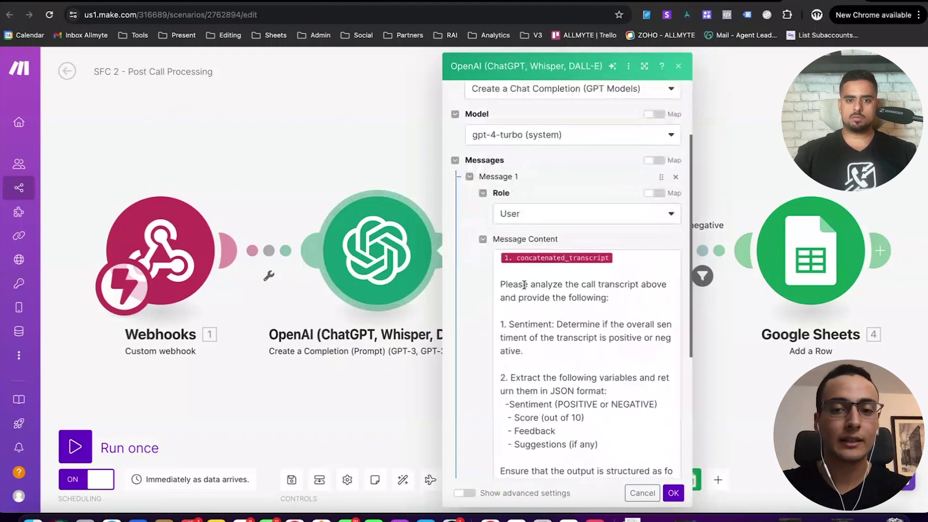
{"action": "left_click", "coordinate": [531, 284]}
{"action": "left_click_drag", "start_coordinate": [531, 284], "coordinate": [601, 298]}
{"action": "scroll", "coordinate": [590, 367], "scroll_direction": "down", "scroll_amount": 1}
{"action": "scroll", "coordinate": [590, 366], "scroll_direction": "down", "scroll_amount": 2}
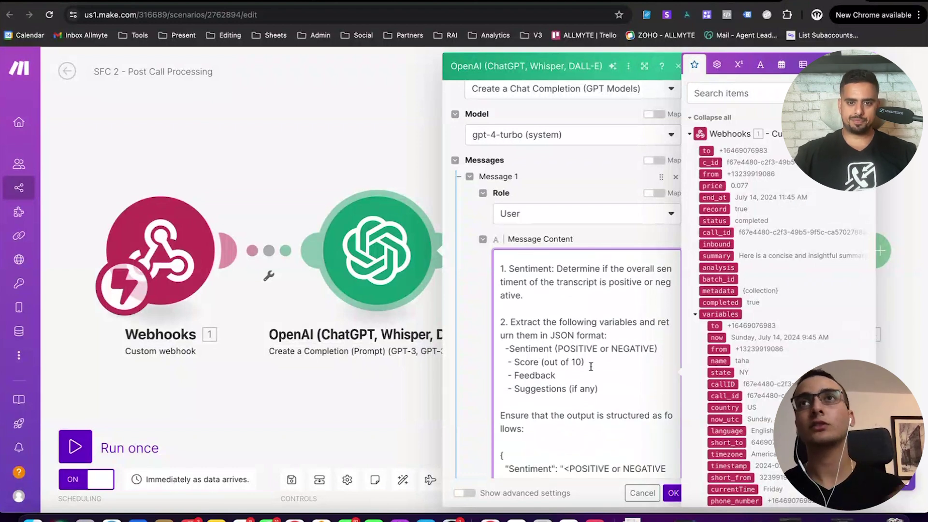
{"action": "scroll", "coordinate": [615, 345], "scroll_direction": "down", "scroll_amount": 2}
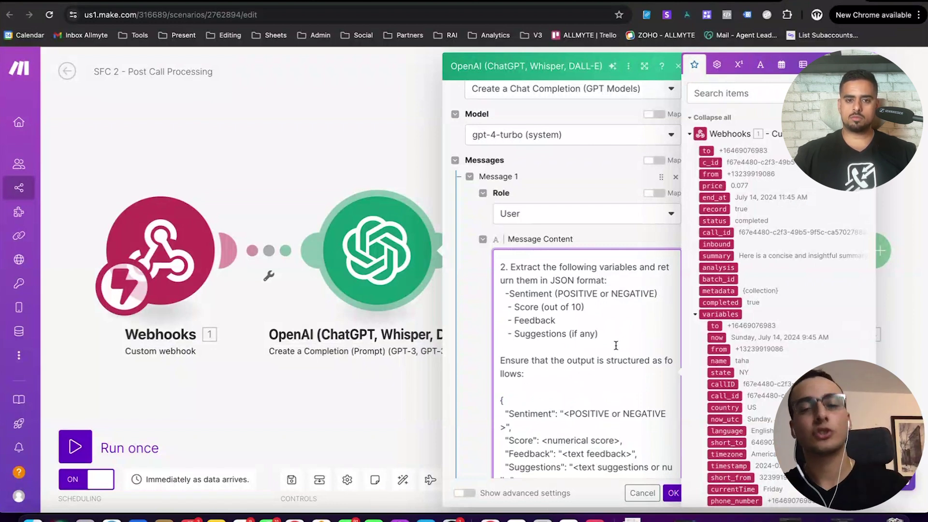
{"action": "scroll", "coordinate": [616, 345], "scroll_direction": "down", "scroll_amount": 1}
{"action": "scroll", "coordinate": [616, 345], "scroll_direction": "down", "scroll_amount": 1}
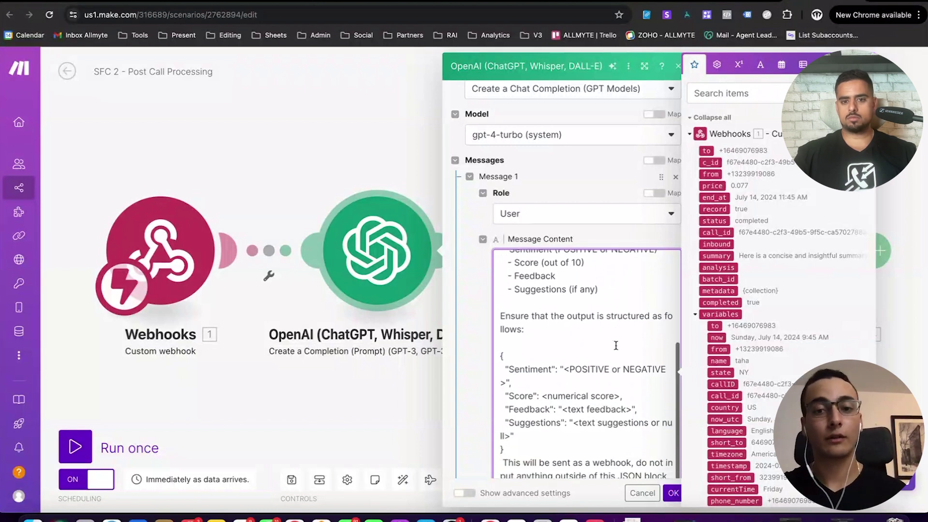
{"action": "scroll", "coordinate": [616, 345], "scroll_direction": "down", "scroll_amount": 1}
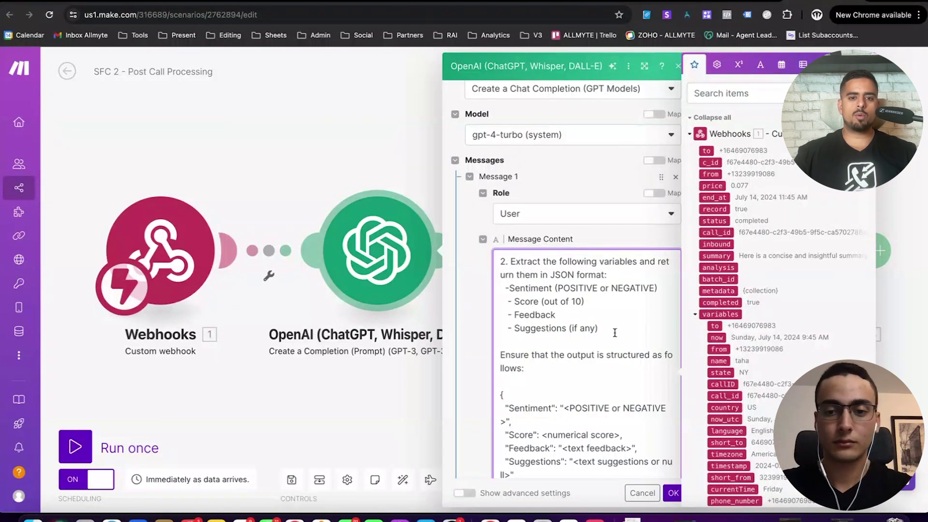
{"action": "scroll", "coordinate": [614, 328], "scroll_direction": "down", "scroll_amount": 2}
{"action": "scroll", "coordinate": [614, 332], "scroll_direction": "up", "scroll_amount": 1}
{"action": "scroll", "coordinate": [604, 338], "scroll_direction": "down", "scroll_amount": 1}
{"action": "left_click", "coordinate": [377, 433]}
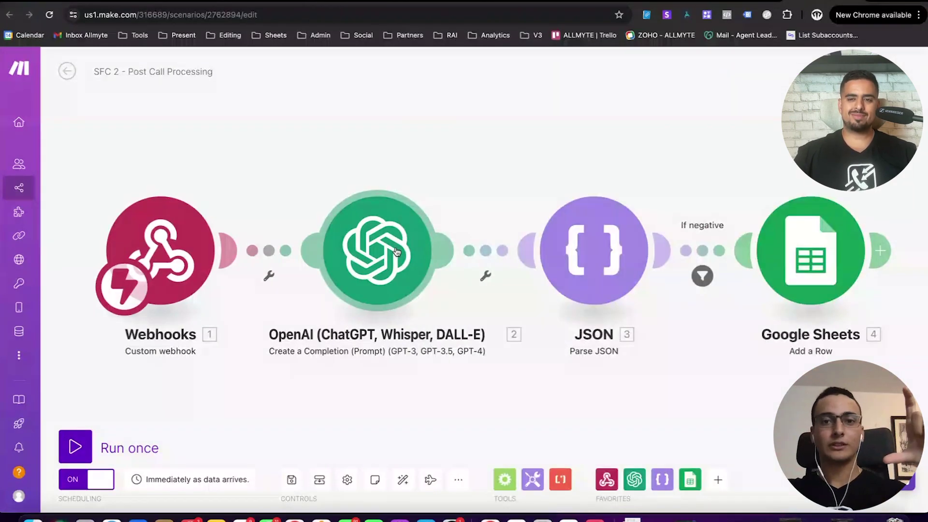
{"action": "left_click", "coordinate": [397, 251]}
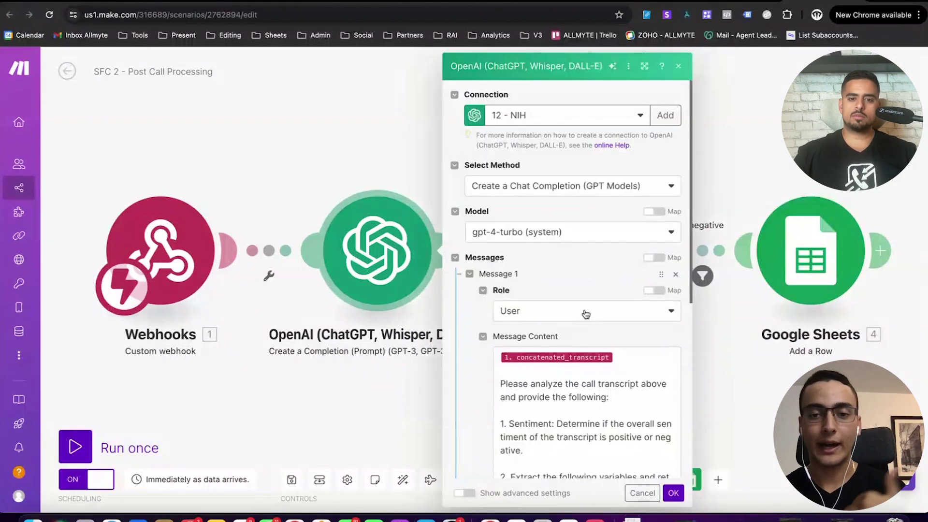
{"action": "scroll", "coordinate": [586, 310], "scroll_direction": "down", "scroll_amount": 8}
{"action": "scroll", "coordinate": [584, 309], "scroll_direction": "down", "scroll_amount": 2}
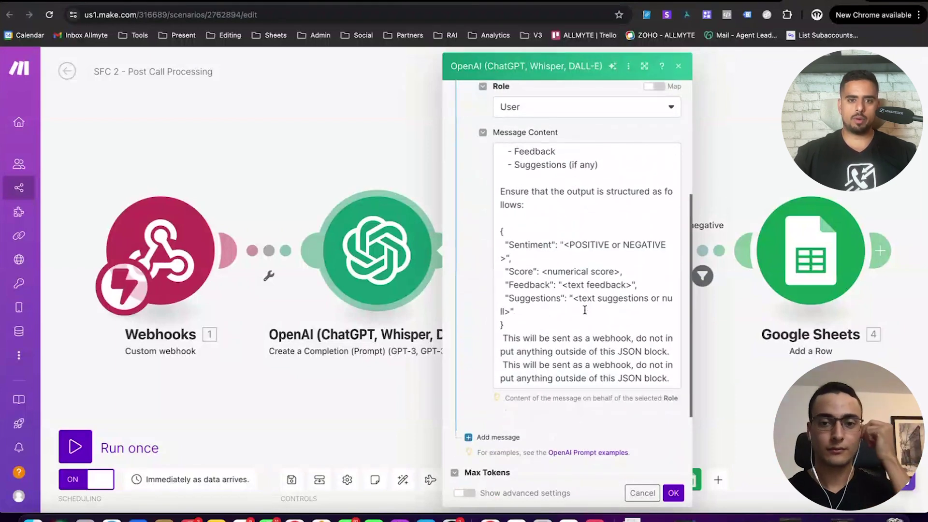
{"action": "left_click", "coordinate": [748, 370]}
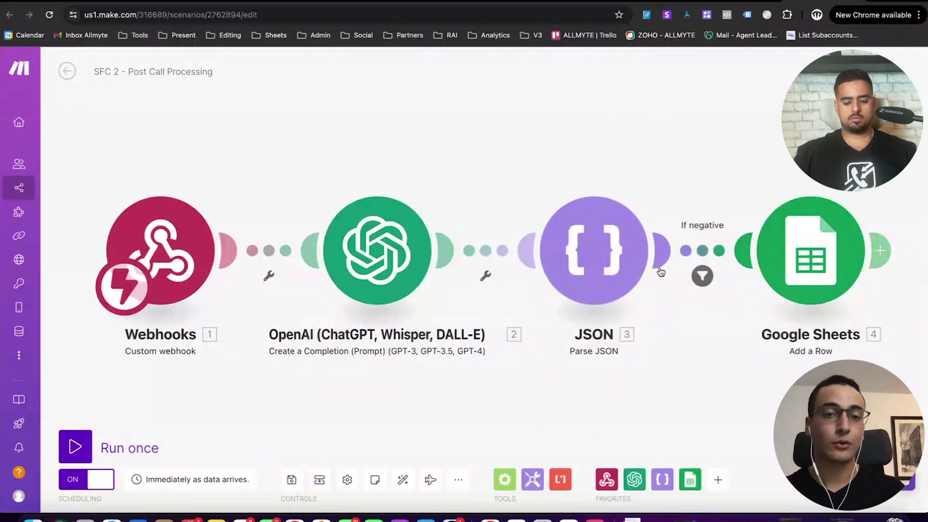
{"action": "scroll", "coordinate": [658, 265], "scroll_direction": "right", "scroll_amount": 5}
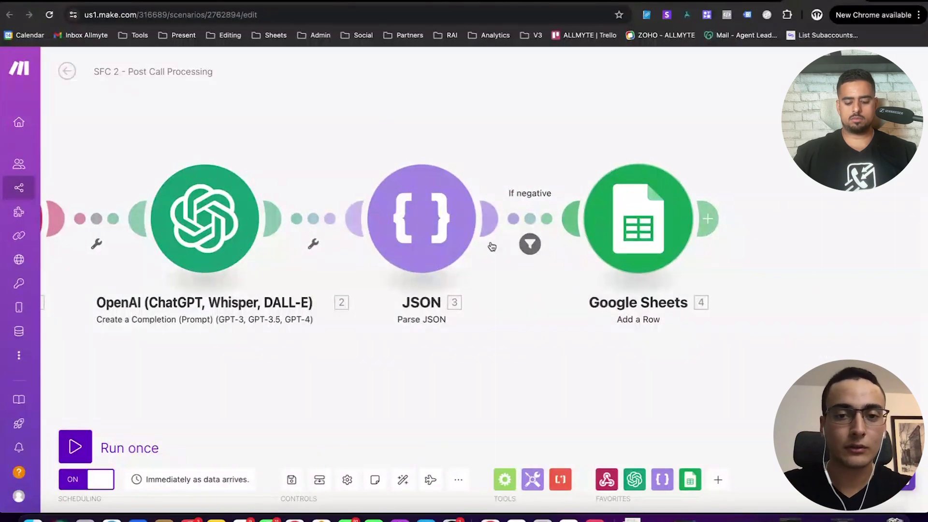
{"action": "left_click", "coordinate": [530, 244]}
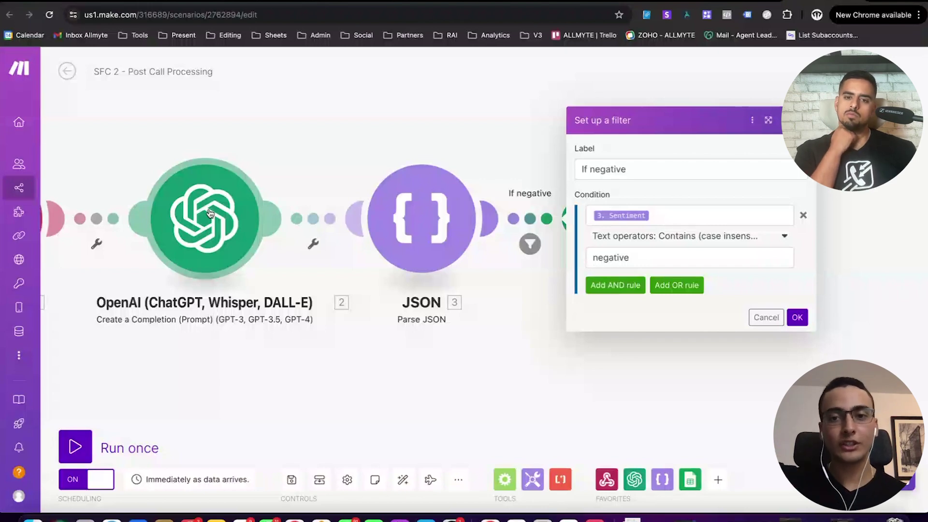
{"action": "left_click", "coordinate": [797, 317]}
{"action": "left_click", "coordinate": [633, 222]}
{"action": "scroll", "coordinate": [802, 195], "scroll_direction": "down", "scroll_amount": 5}
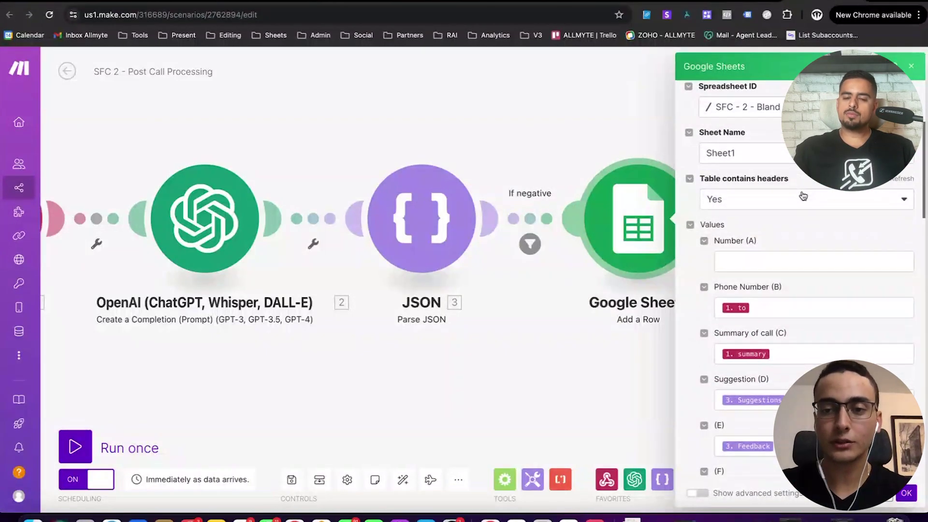
{"action": "scroll", "coordinate": [811, 246], "scroll_direction": "down", "scroll_amount": 3}
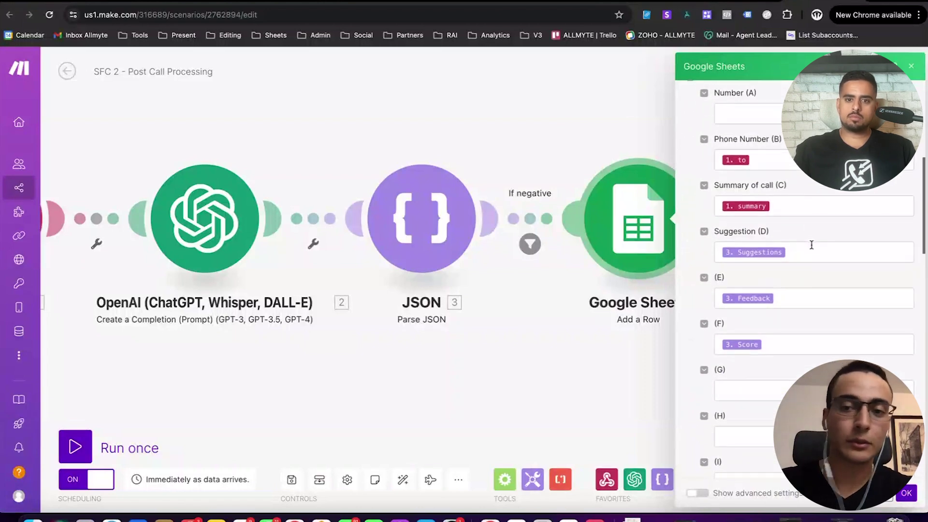
{"action": "scroll", "coordinate": [812, 247], "scroll_direction": "down", "scroll_amount": 1}
{"action": "left_click", "coordinate": [793, 233]}
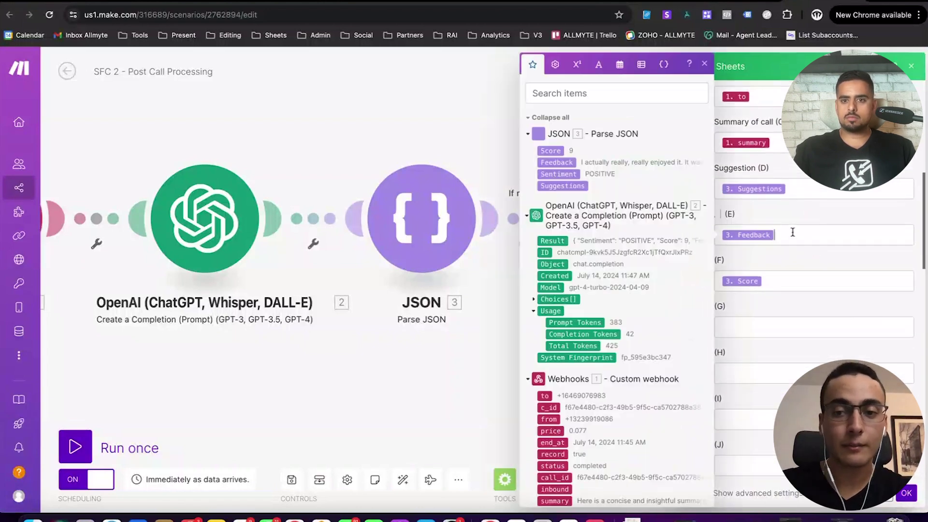
{"action": "left_click", "coordinate": [795, 284]}
{"action": "left_click", "coordinate": [480, 352]}
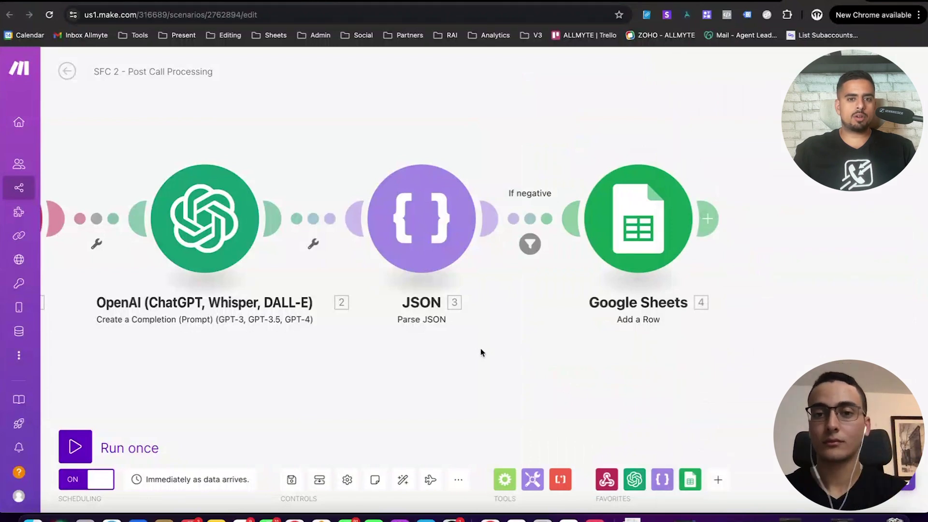
Scroll the scenario canvas to view the Webhooks, OpenAI, JSON and 'If negative' Sheets chain
{"action": "scroll", "coordinate": [369, 381], "scroll_direction": "left", "scroll_amount": 5}
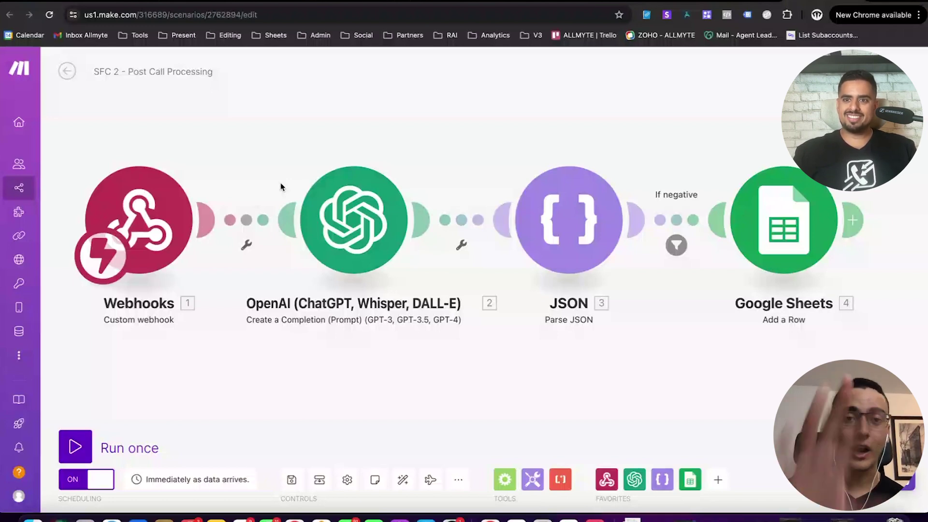
Return to the Bland Customer Follow-Up Pathway tab, then move to the Pathways Showcase page
{"action": "left_click", "coordinate": [254, 6]}
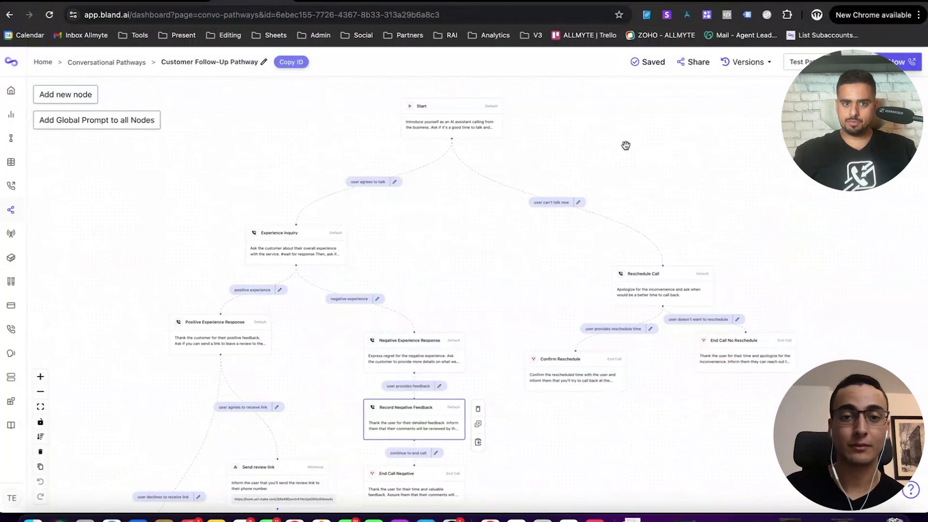
{"action": "key", "text": "ctrl+Tab"}
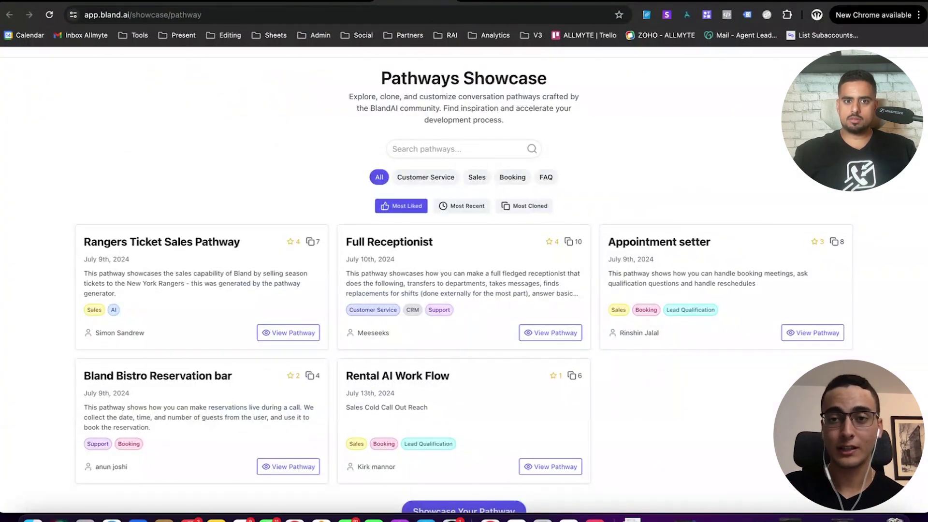